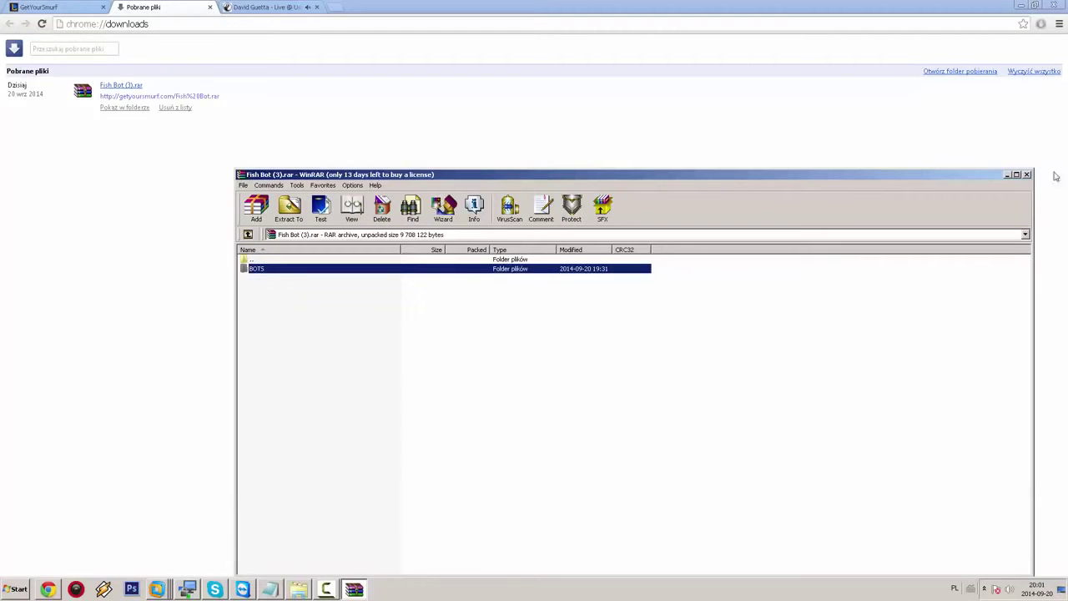
- Close the open Fish Bot archive, switch to VMware Workstation and power off the WIN XP virtual machine
left_click(1028, 175)
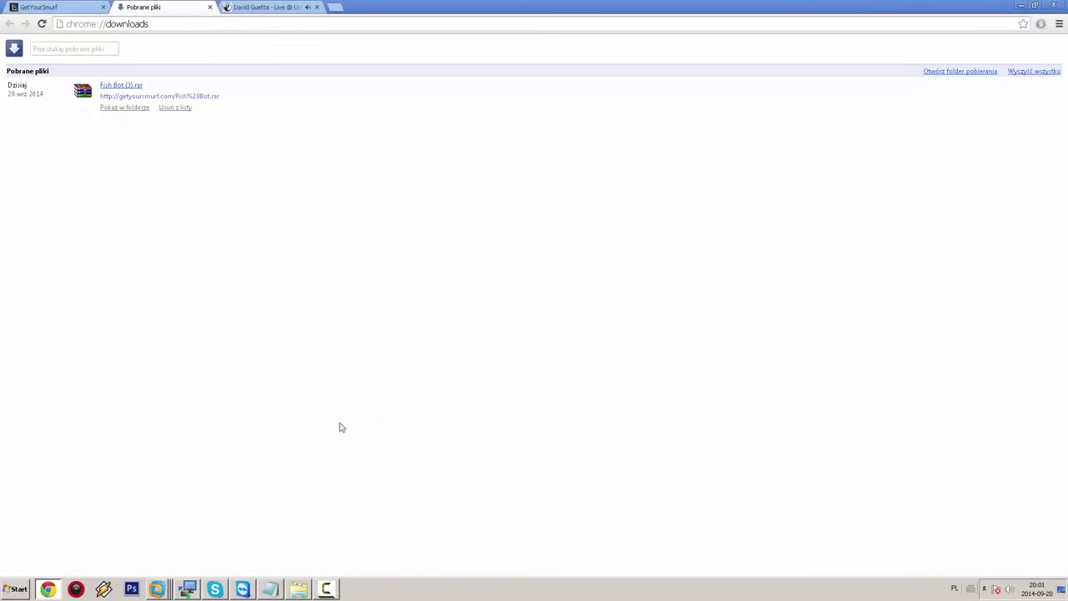
left_click(157, 590)
left_click(116, 539)
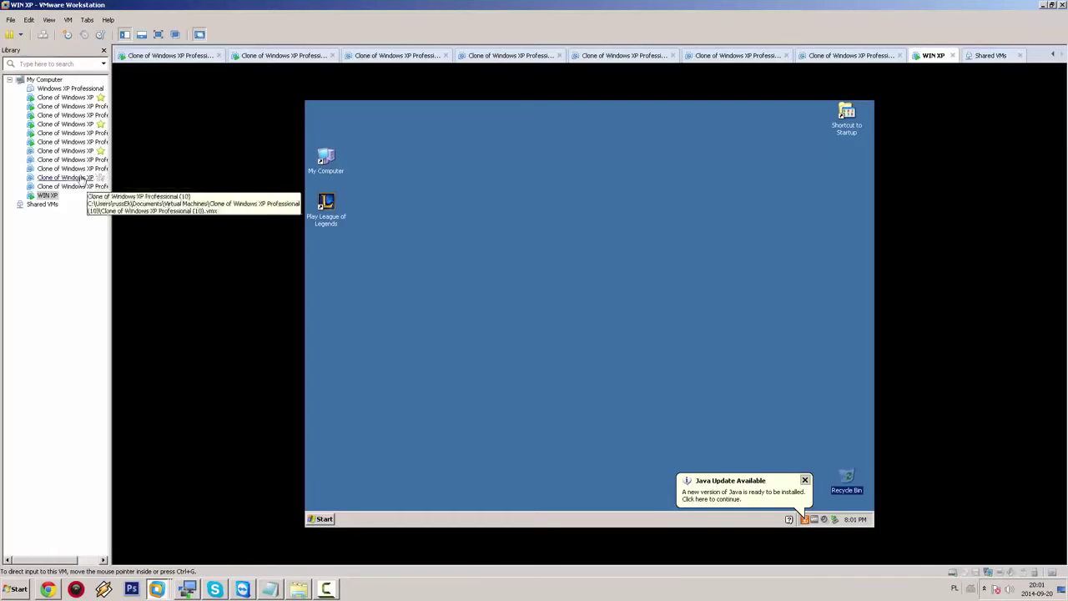
left_click(20, 36)
left_click(26, 58)
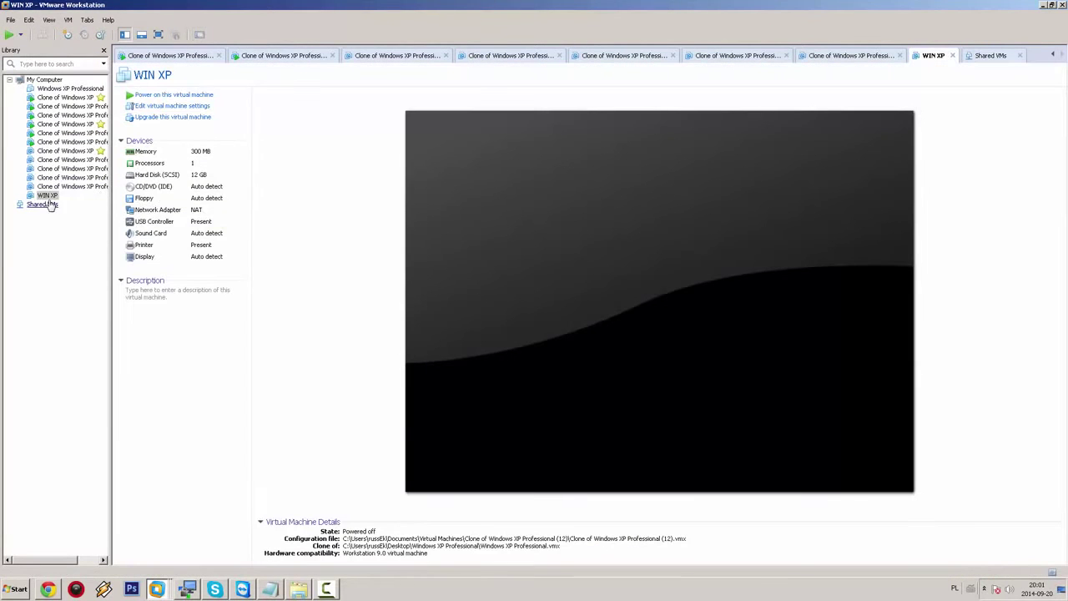
- Open the WIN XP virtual machine's settings and set its shared folders to always enabled
right_click(48, 197)
left_click(72, 355)
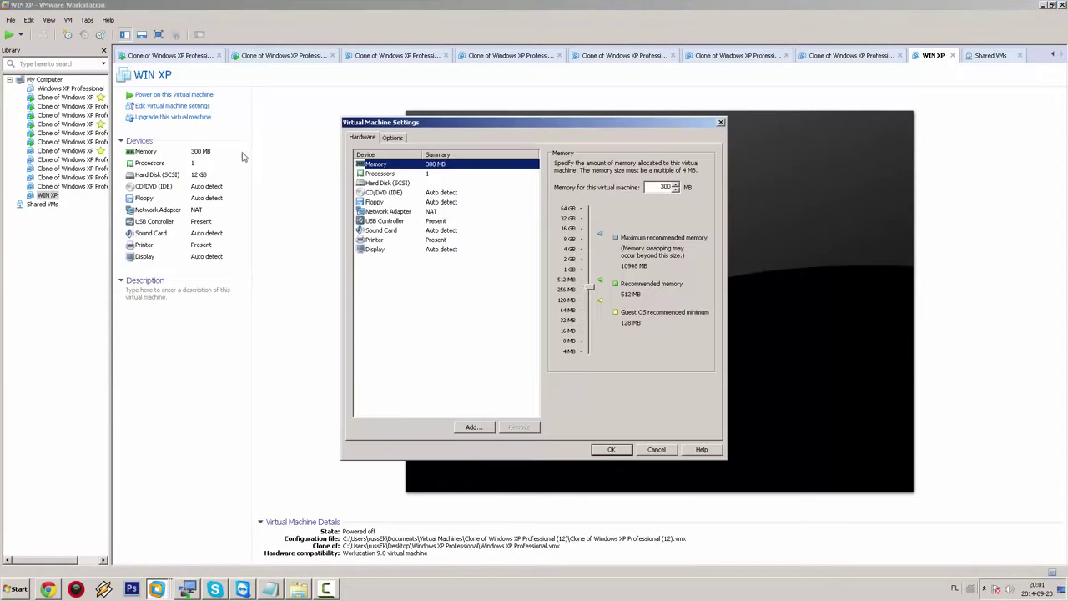
left_click(396, 138)
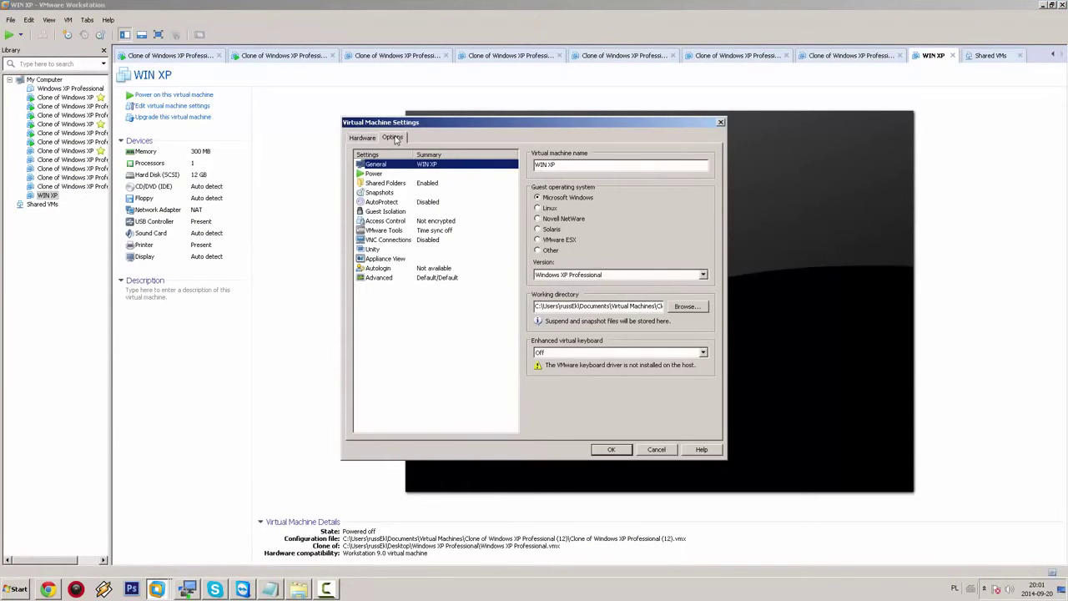
left_click(434, 184)
left_click(574, 209)
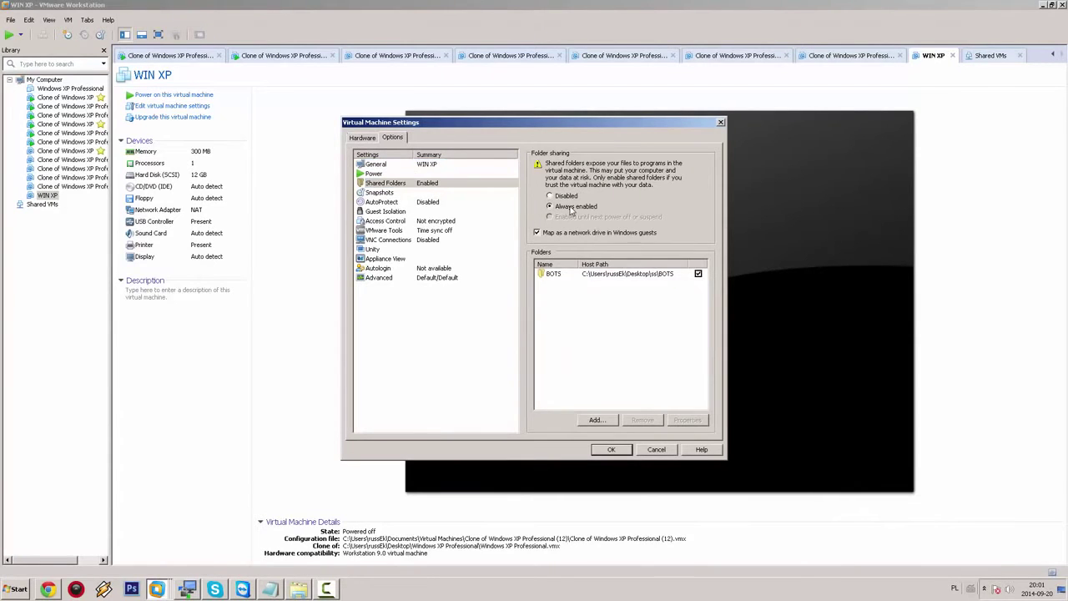
- Set the host path of the BOTS shared folder to the BOTS folder inside the desktop's example folder
double_click(638, 281)
left_click(628, 284)
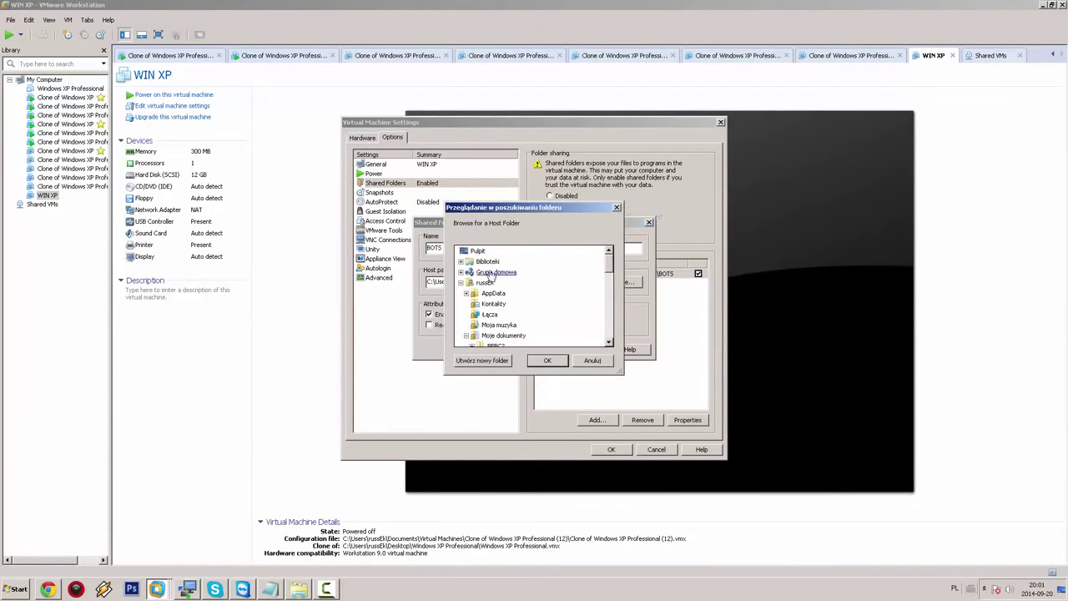
left_click(460, 284)
scroll(484, 292, "down", 2)
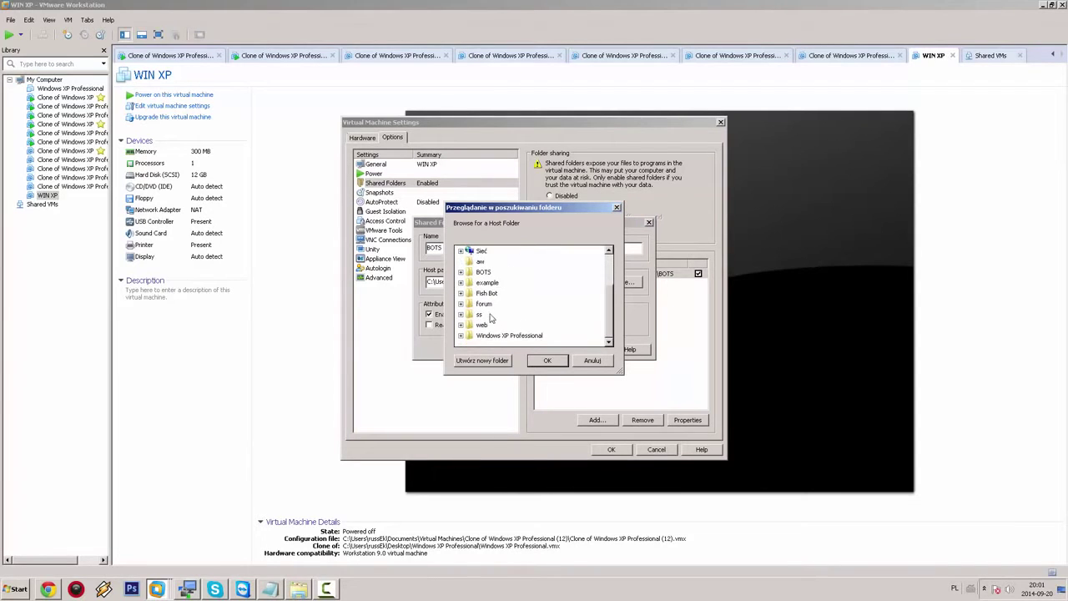
double_click(486, 284)
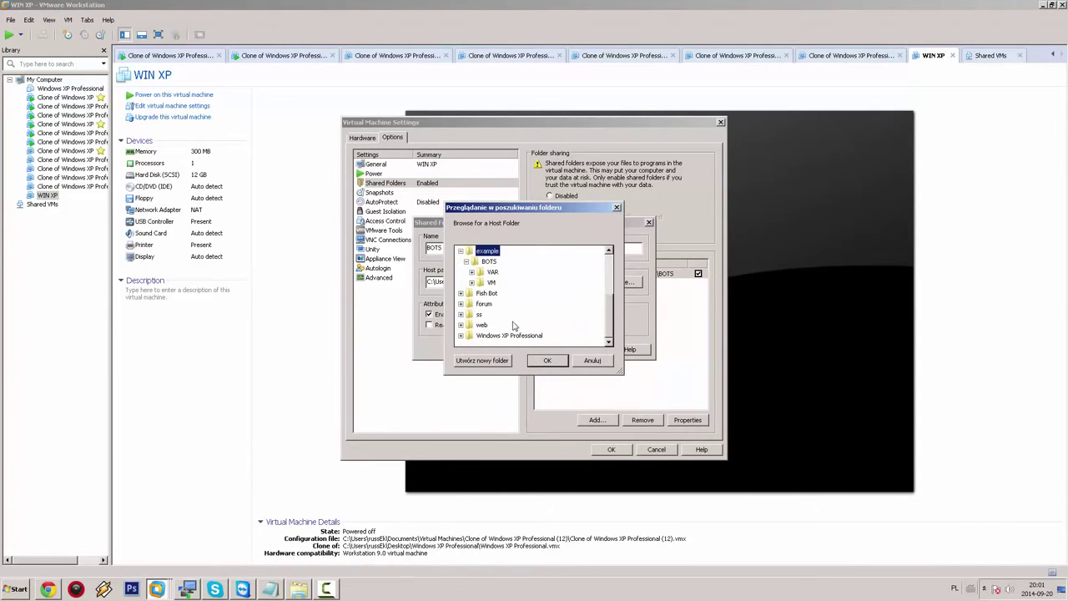
left_click(490, 262)
left_click(548, 360)
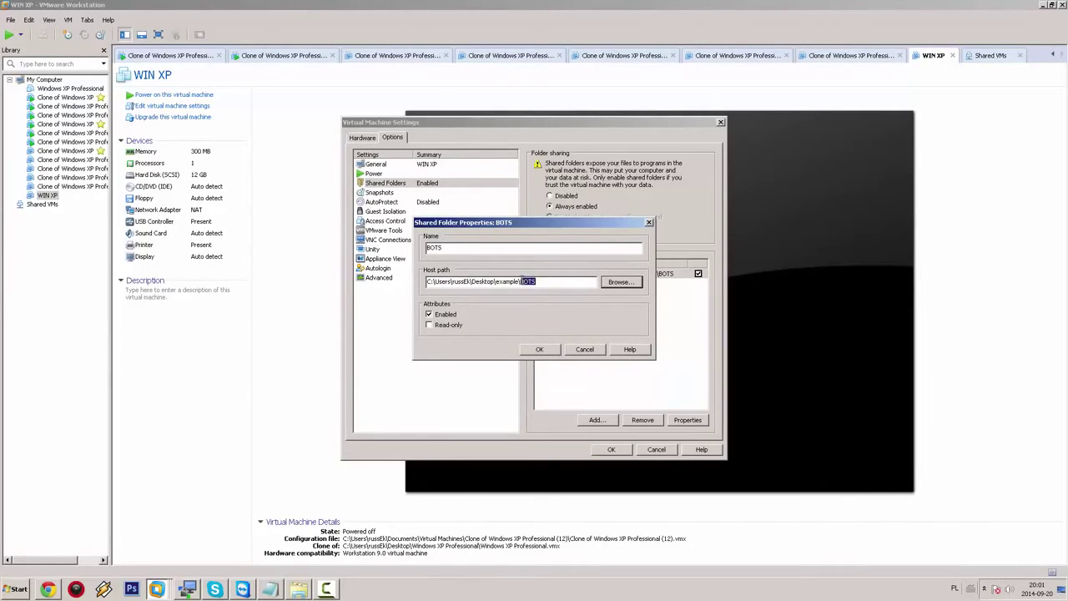
- Write "make sure path leads straight into bots folder" in Notepad and clear the note again
left_click(270, 589)
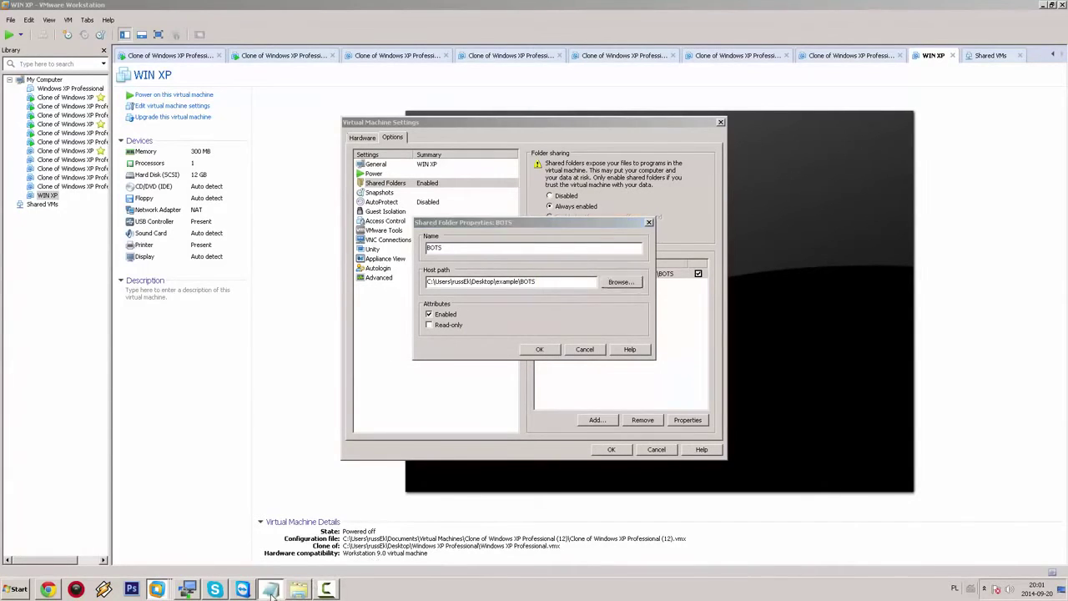
type("make sure")
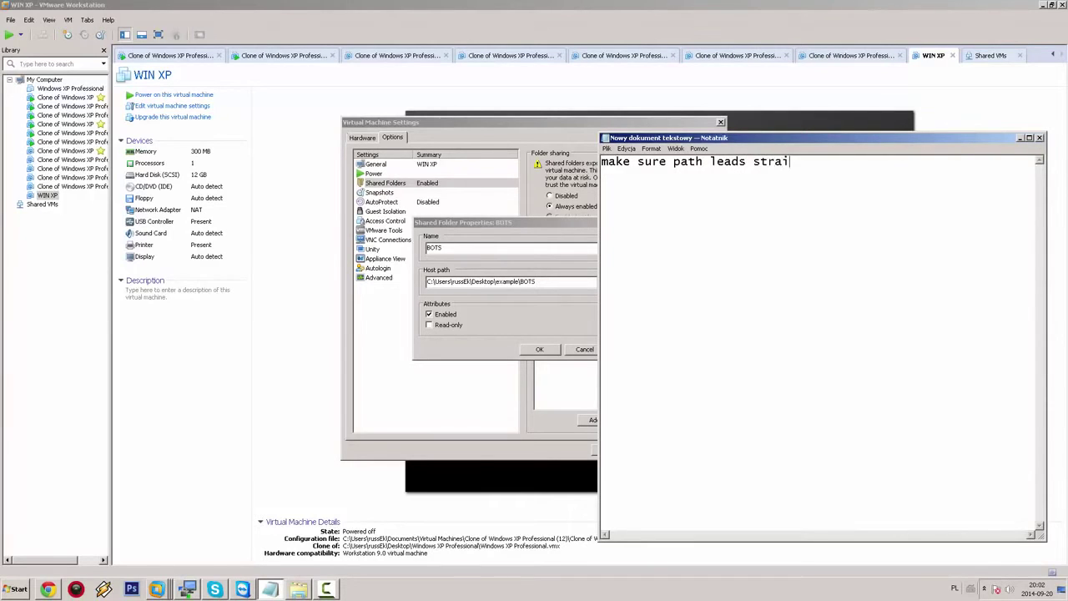
type("path leads straight into bots folder")
key("ctrl+a")
key("Delete")
- Confirm the shared folder and virtual machine settings, and power on WIN XP to its desktop
left_click(538, 350)
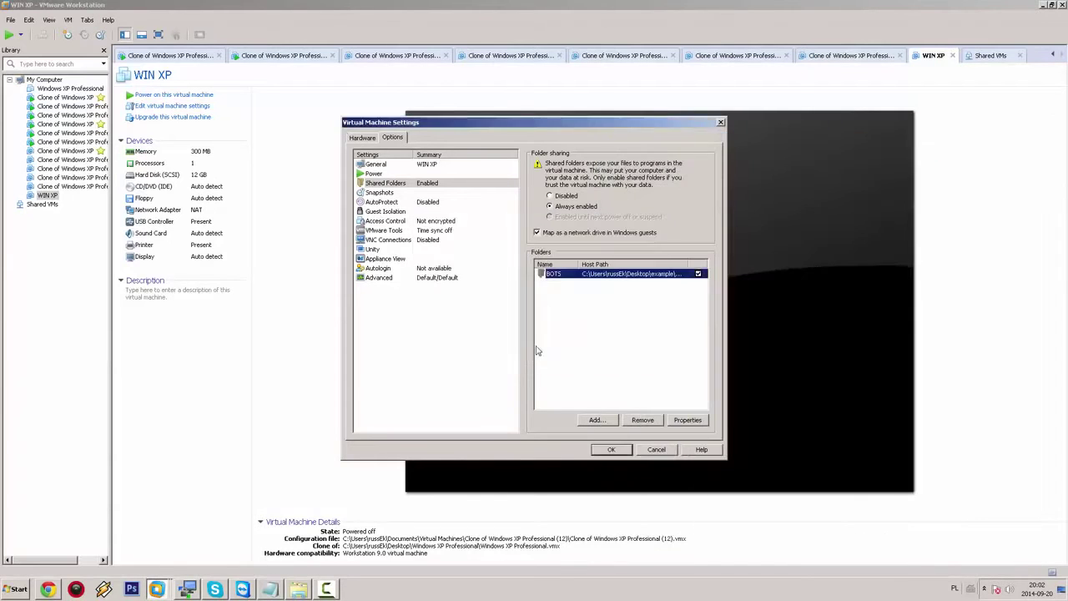
left_click(609, 447)
left_click(148, 97)
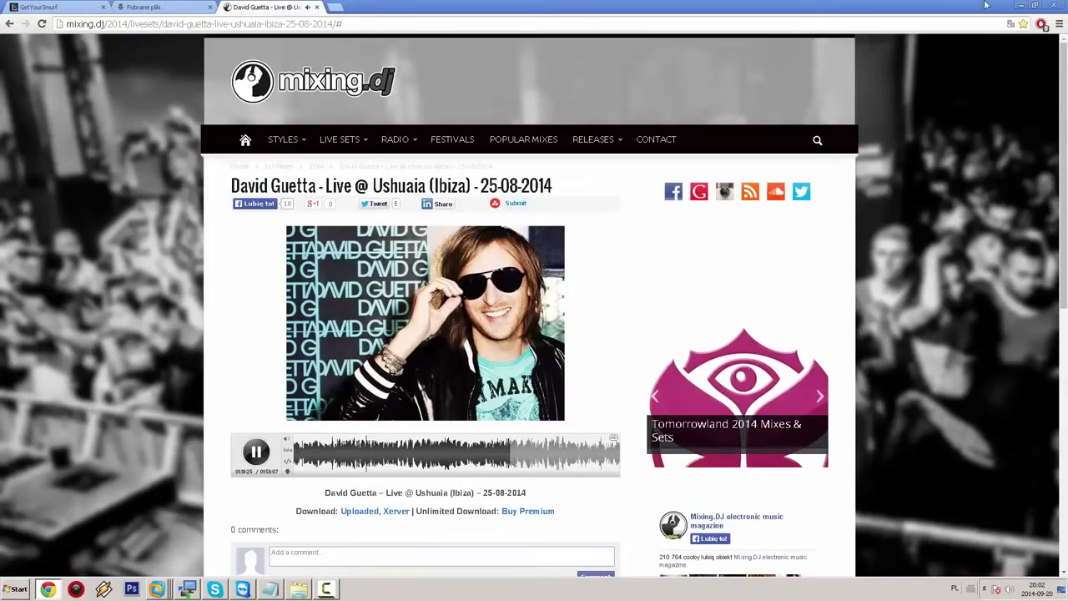
left_click(1022, 5)
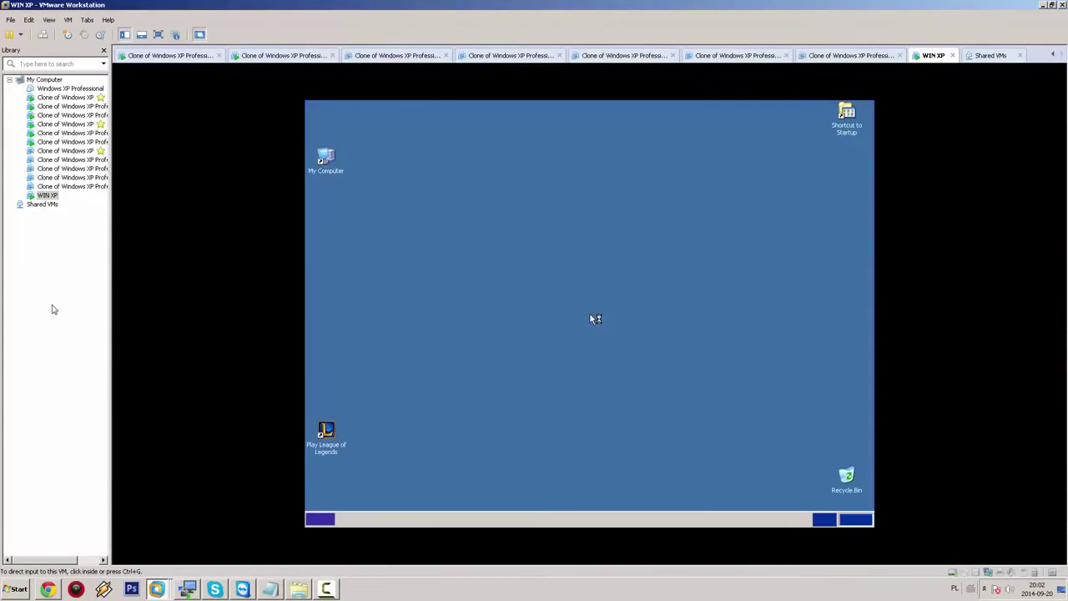
left_click(441, 316)
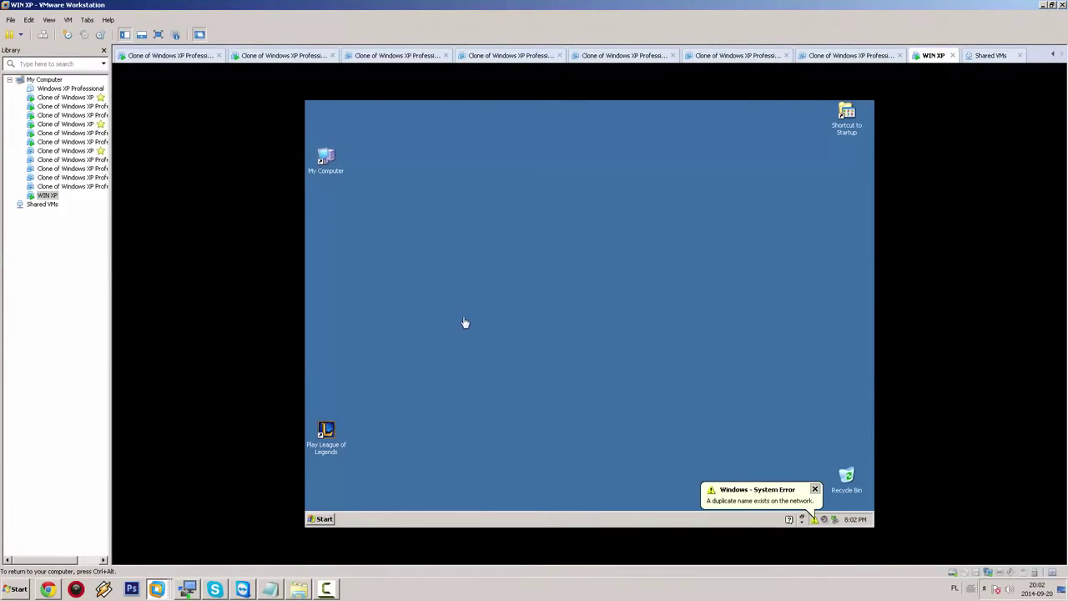
- Copy everything from the VM folder inside the shared BOTS network folder to the virtual machine's desktop
double_click(327, 163)
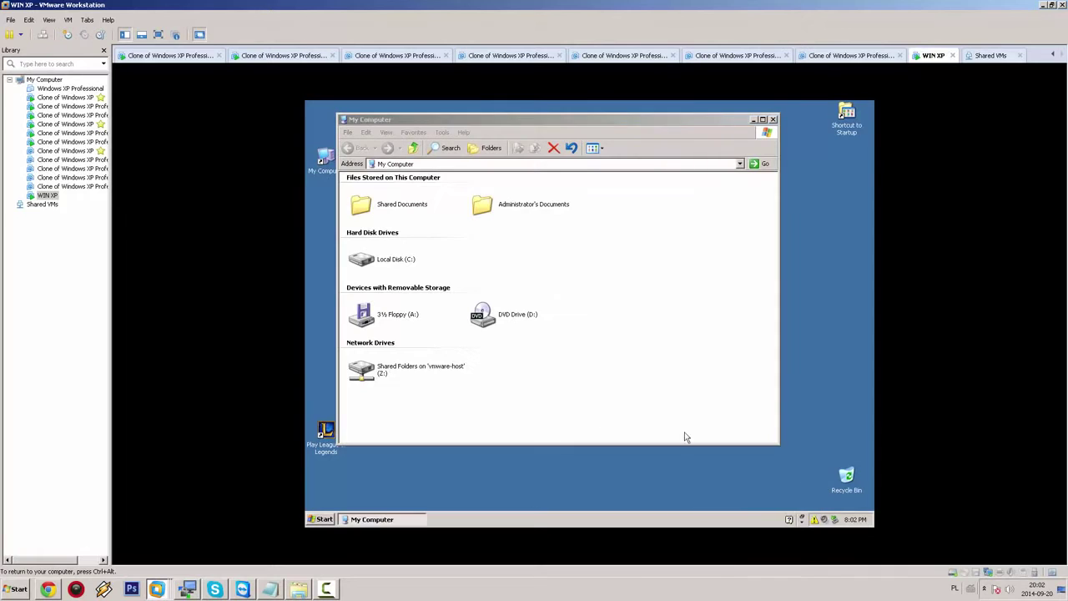
double_click(401, 369)
double_click(359, 194)
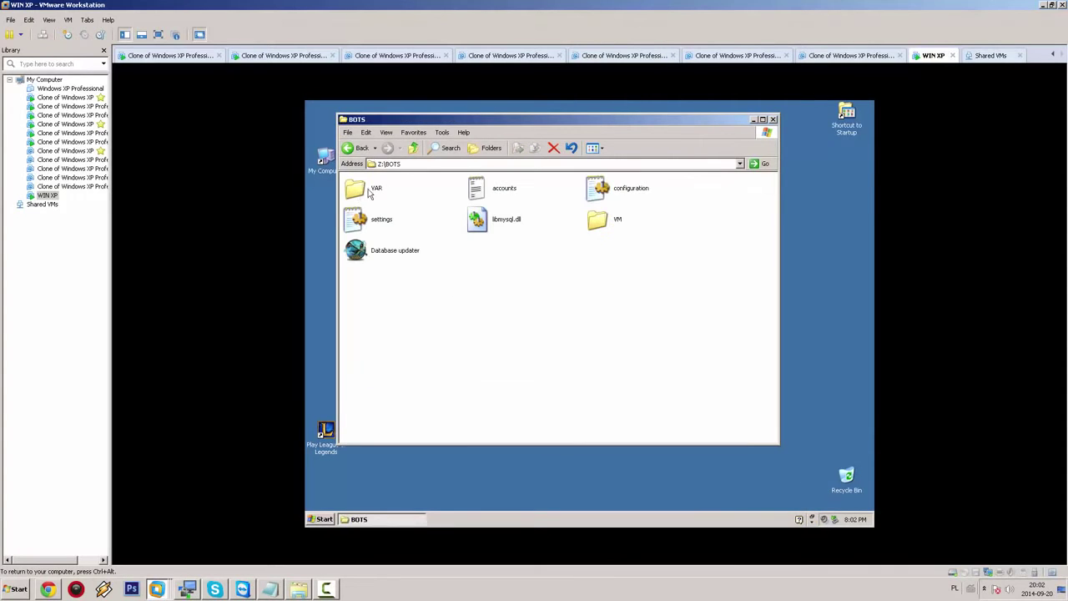
left_click_drag(433, 125, 494, 130)
double_click(663, 225)
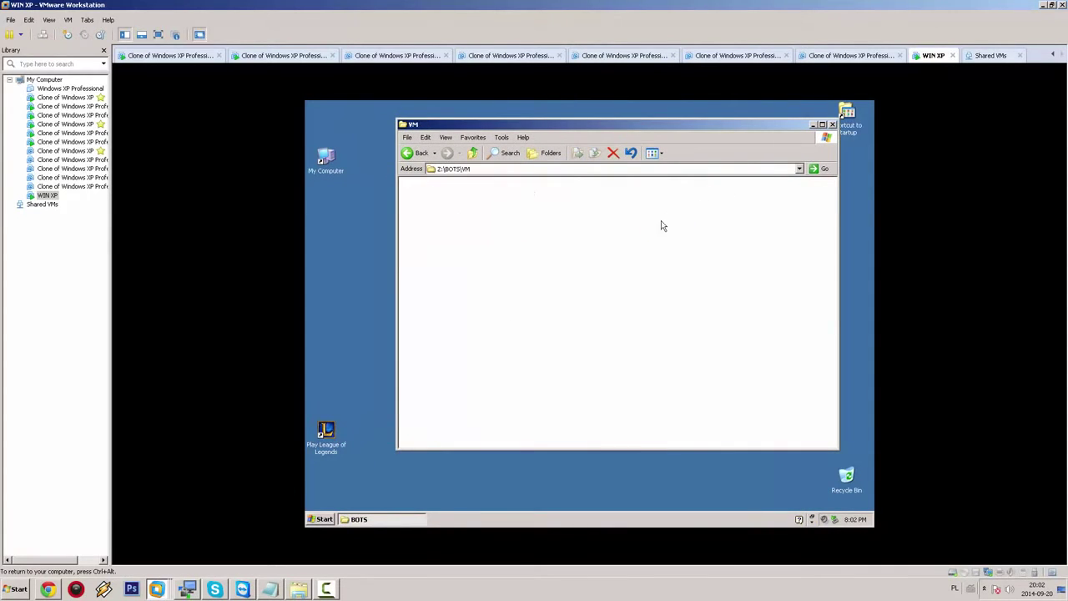
left_click_drag(720, 261, 355, 251)
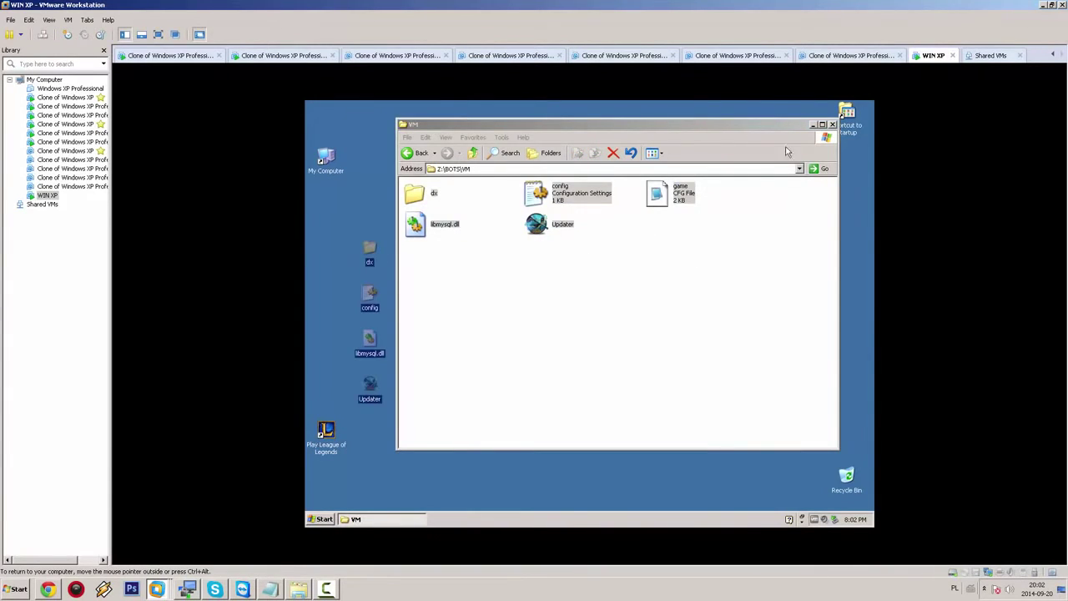
left_click(832, 124)
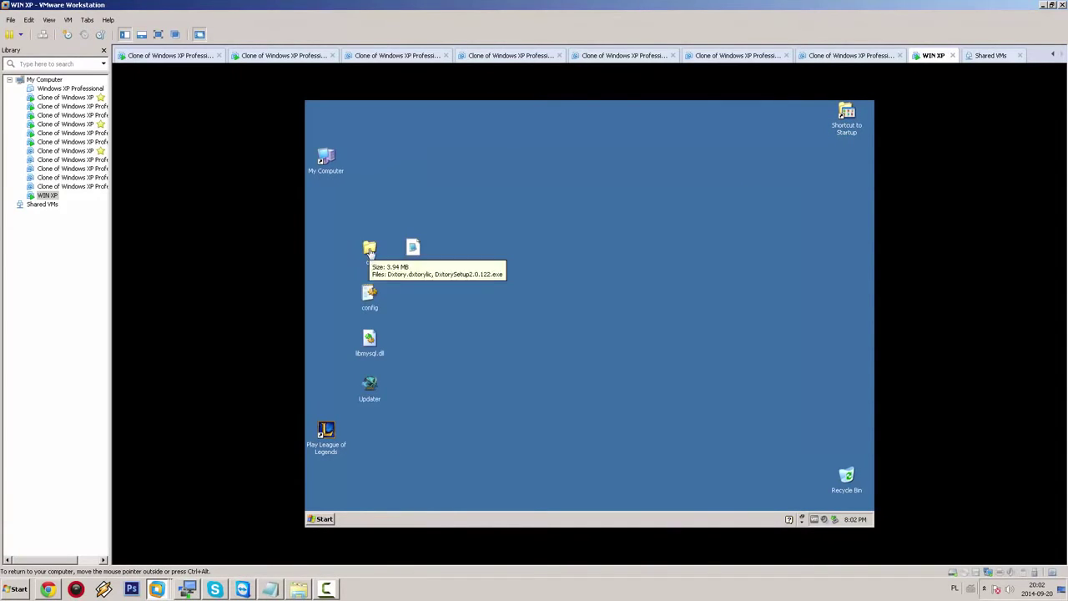
- Install Dxtory 2.0.122 from the desktop's dx folder in English, accepting the agreement and keeping the default destination and additional tasks
double_click(370, 252)
double_click(438, 245)
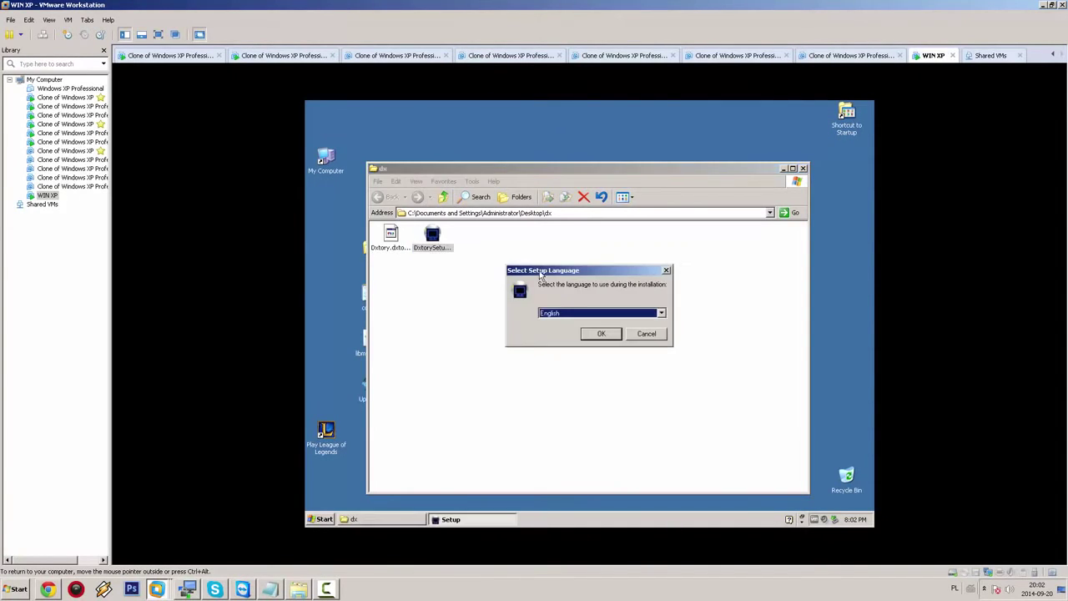
left_click(594, 336)
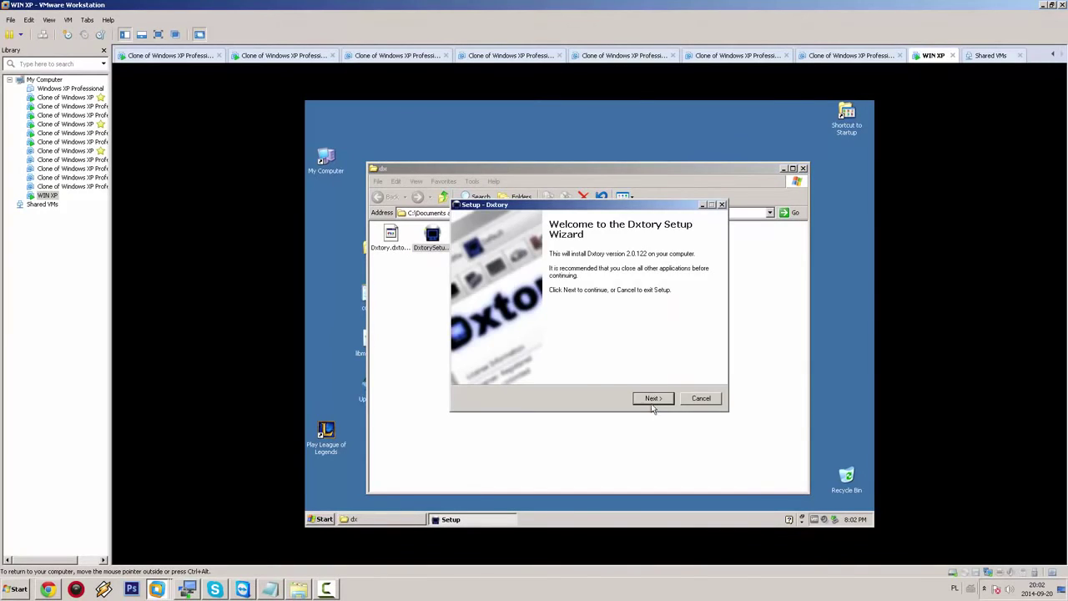
left_click(649, 397)
left_click(542, 367)
left_click(651, 398)
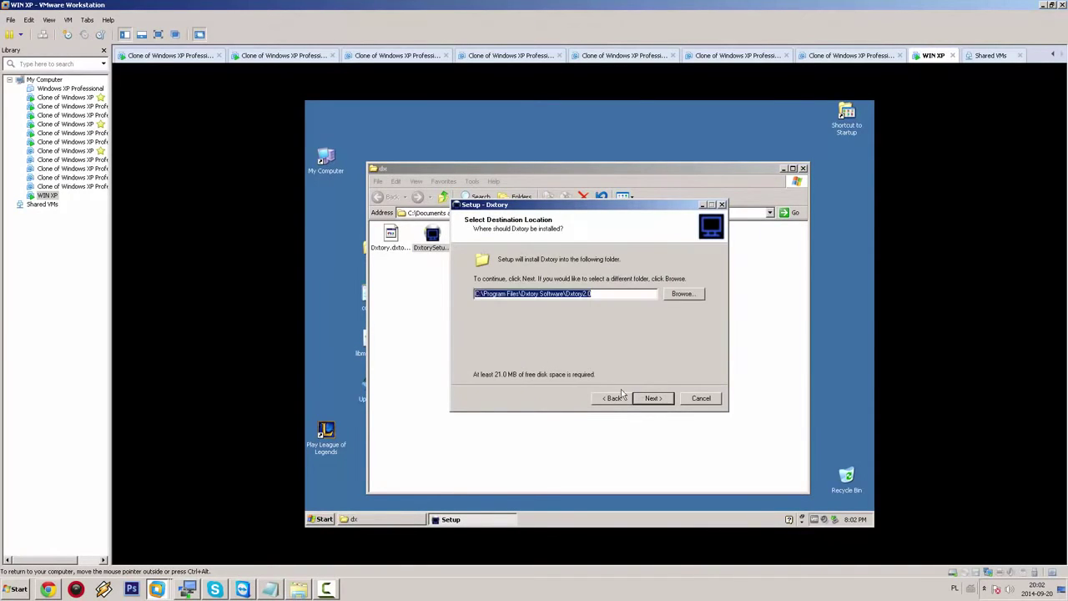
left_click(653, 398)
left_click(652, 398)
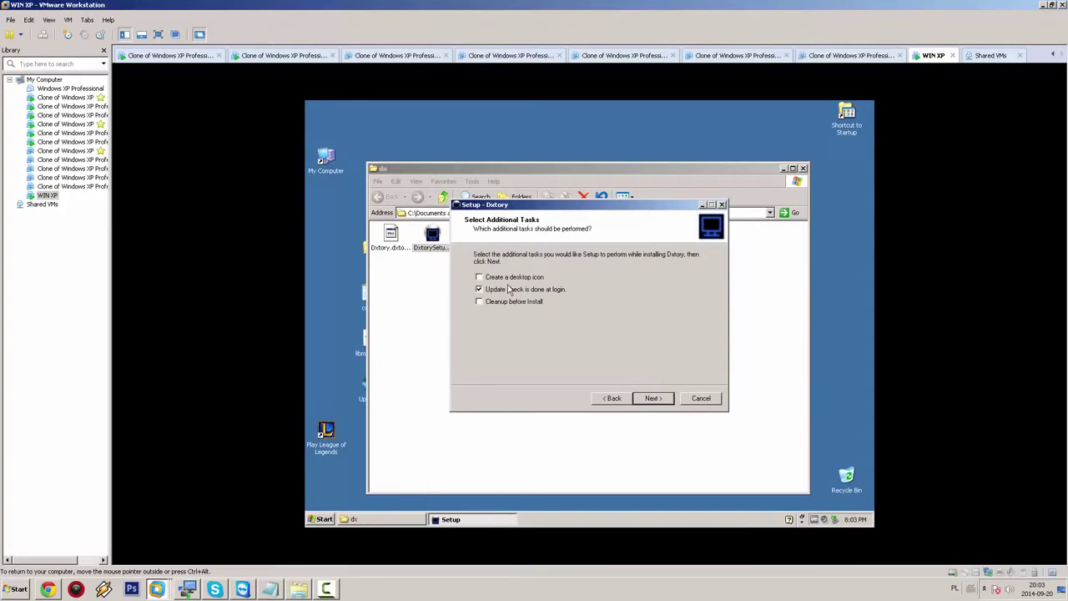
left_click(666, 402)
left_click(663, 402)
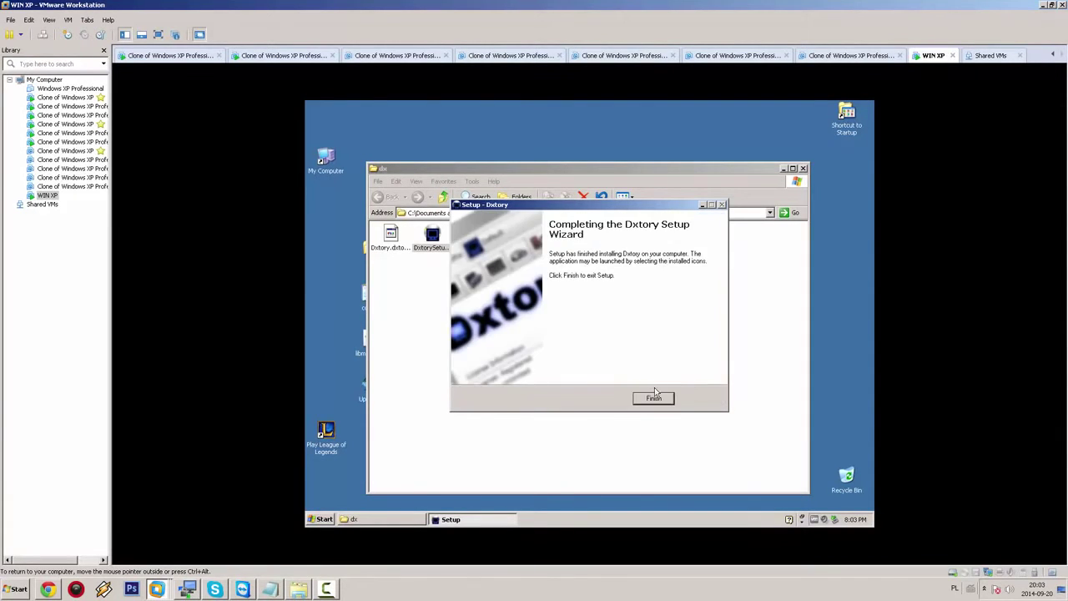
left_click(655, 398)
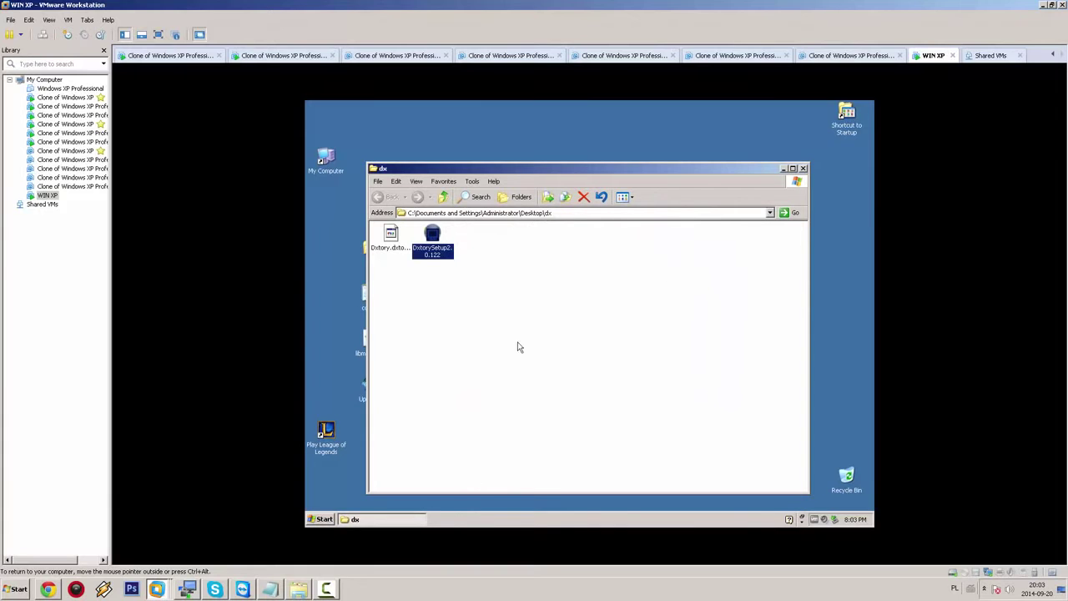
- Place a Dxtory shortcut from the installed Dxtory2.0 programs on the virtual machine's desktop
left_click(315, 519)
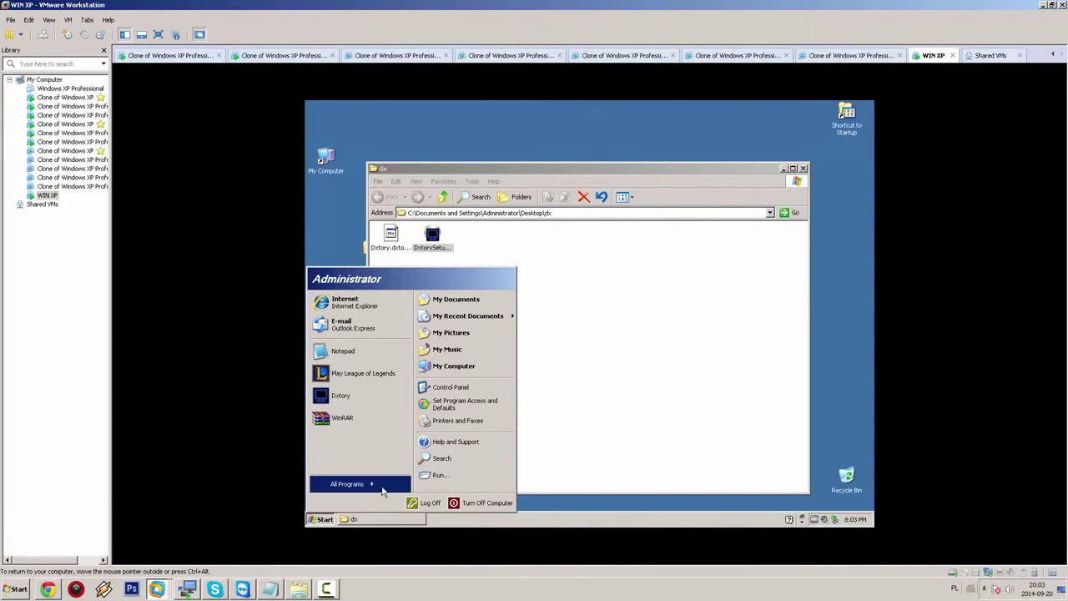
mouse_move(382, 490)
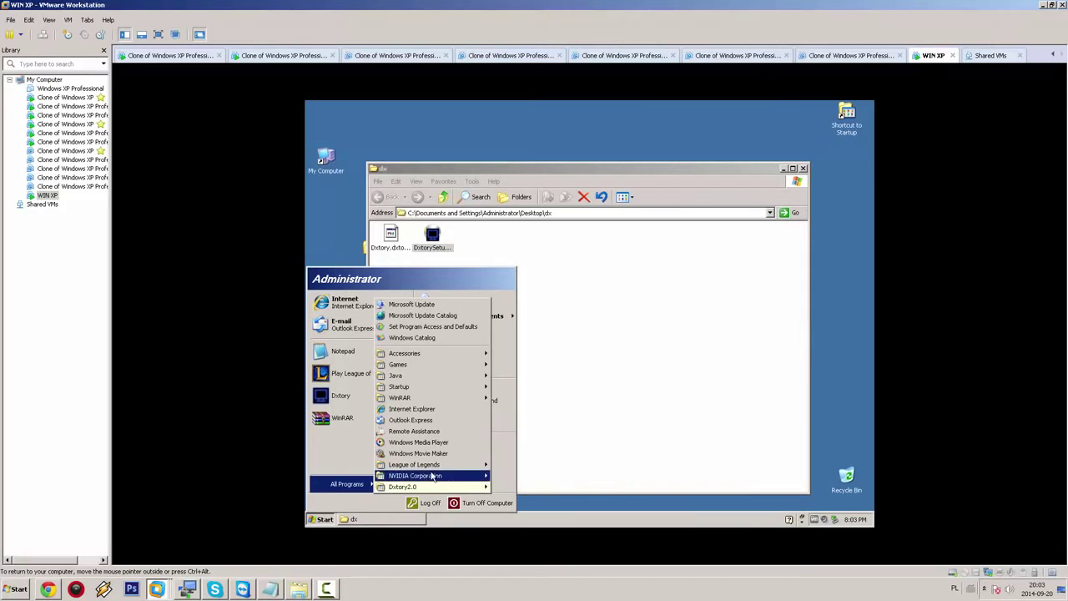
mouse_move(429, 489)
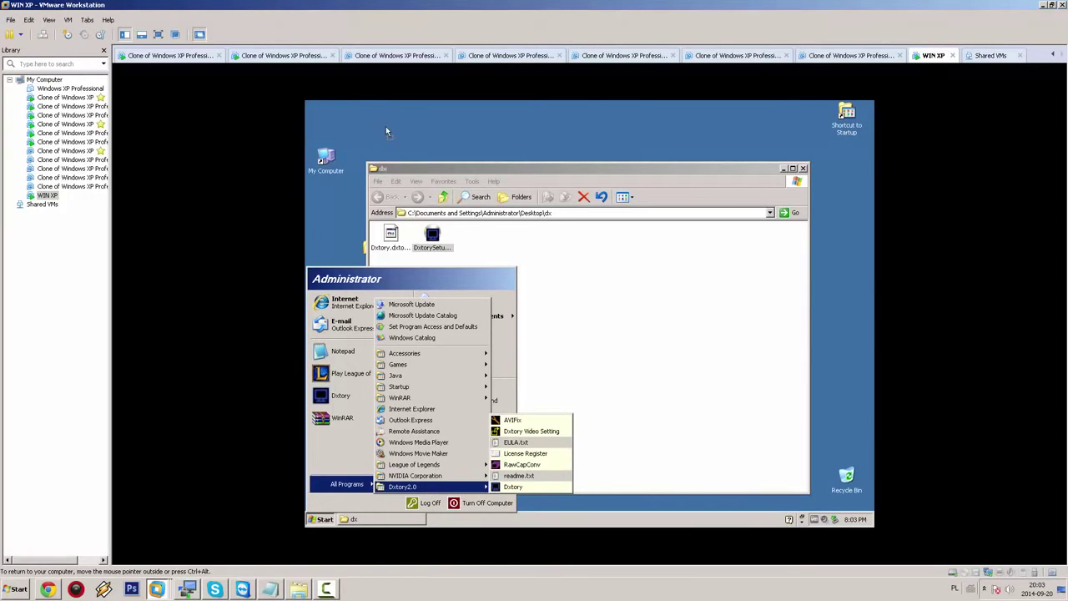
left_click_drag(385, 131, 385, 131)
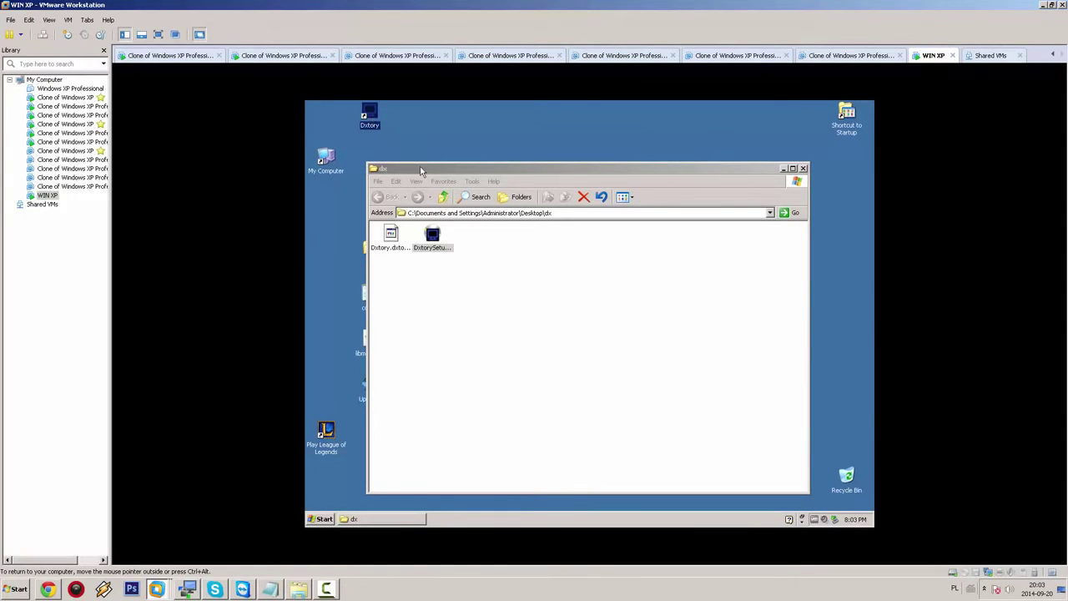
- Launch Dxtory and register it with the Dxtory licence file from the desktop's dx folder
left_click_drag(421, 171, 502, 169)
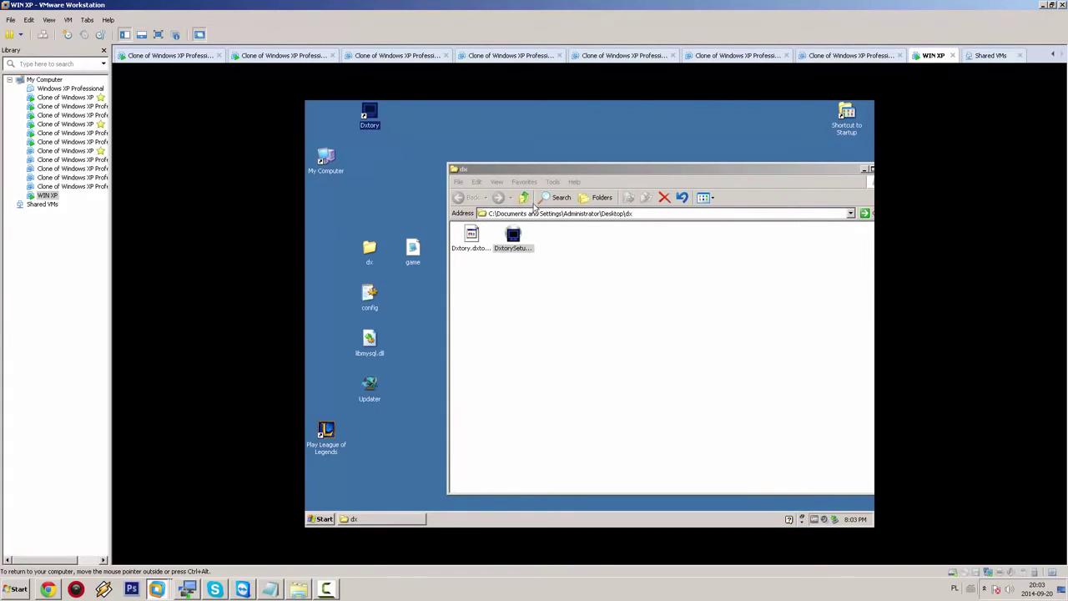
left_click(584, 342)
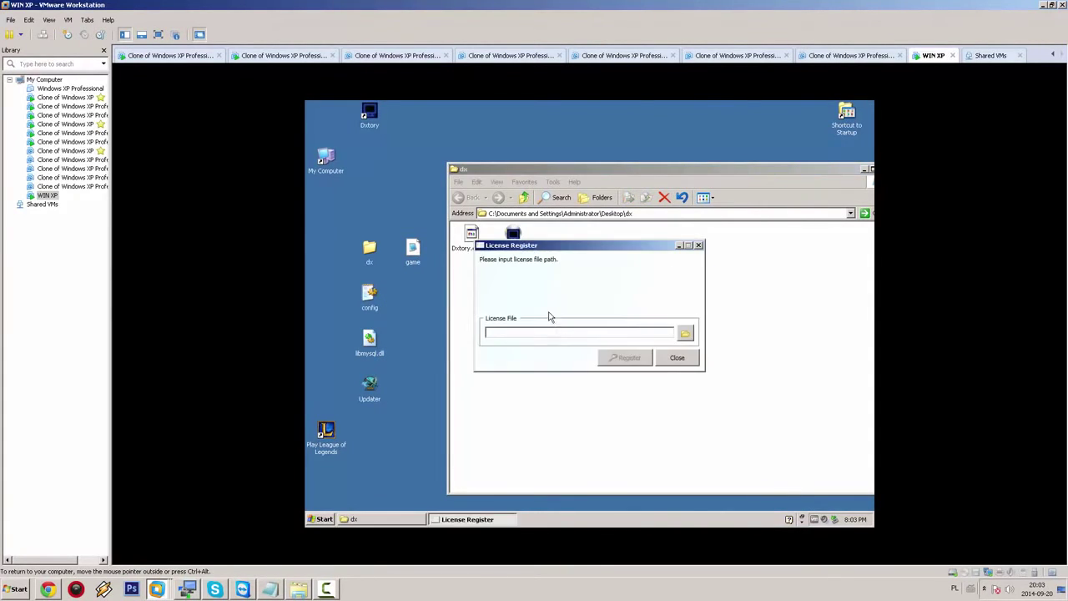
left_click(682, 335)
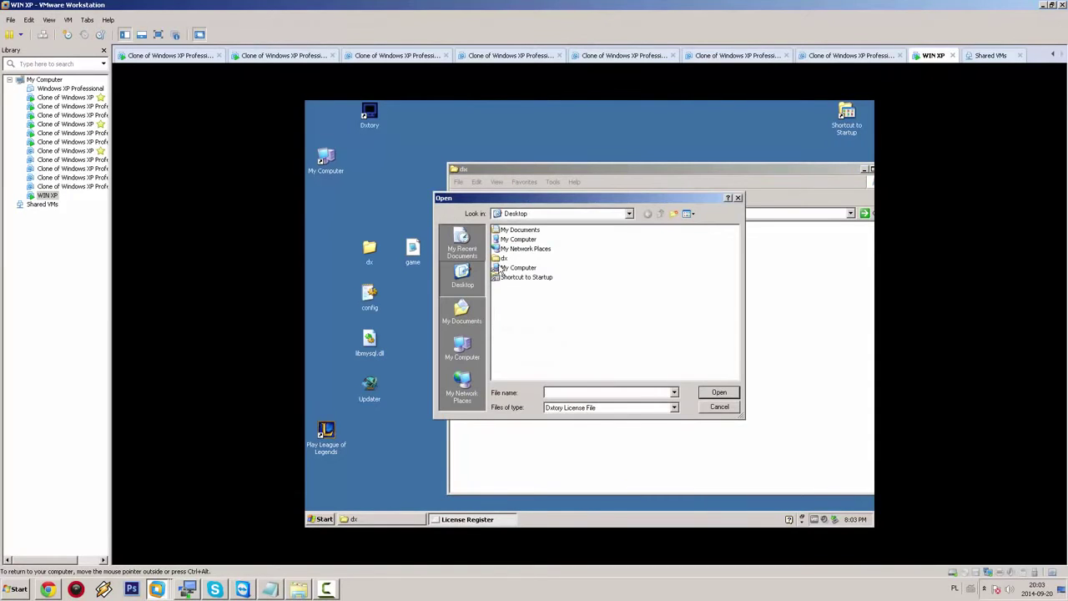
double_click(503, 259)
double_click(507, 232)
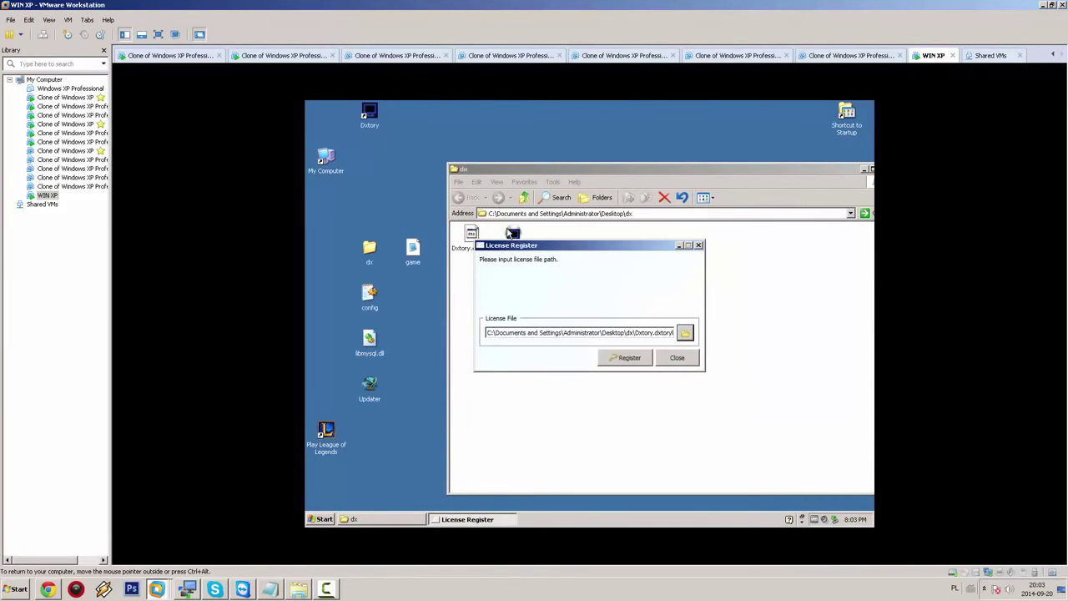
left_click(630, 358)
left_click(581, 336)
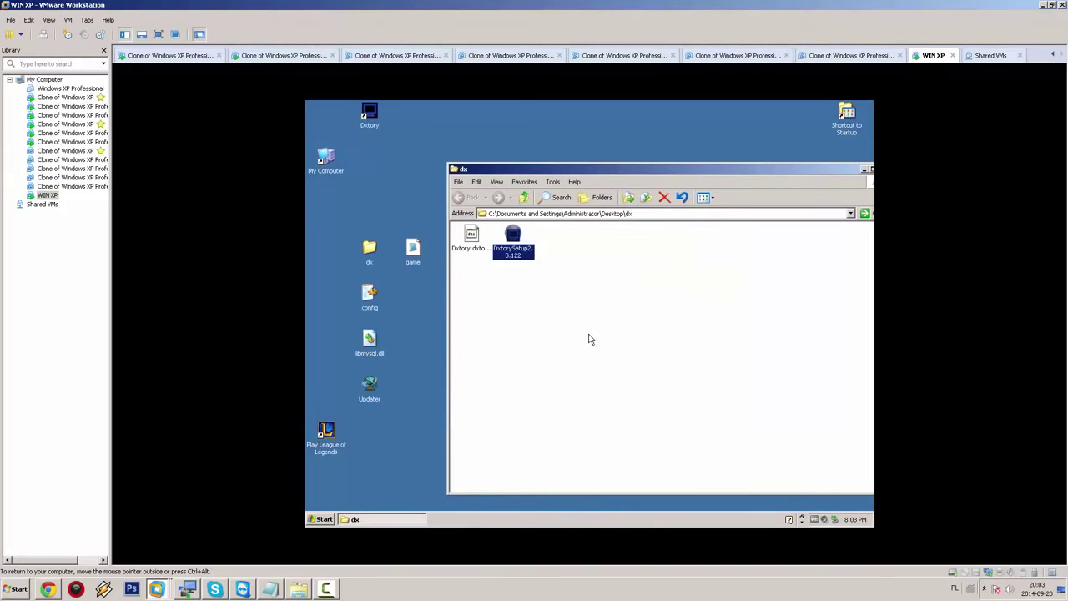
- Close the dx folder window and move the dx folder from the desktop to the Recycle Bin
left_click_drag(771, 168, 726, 167)
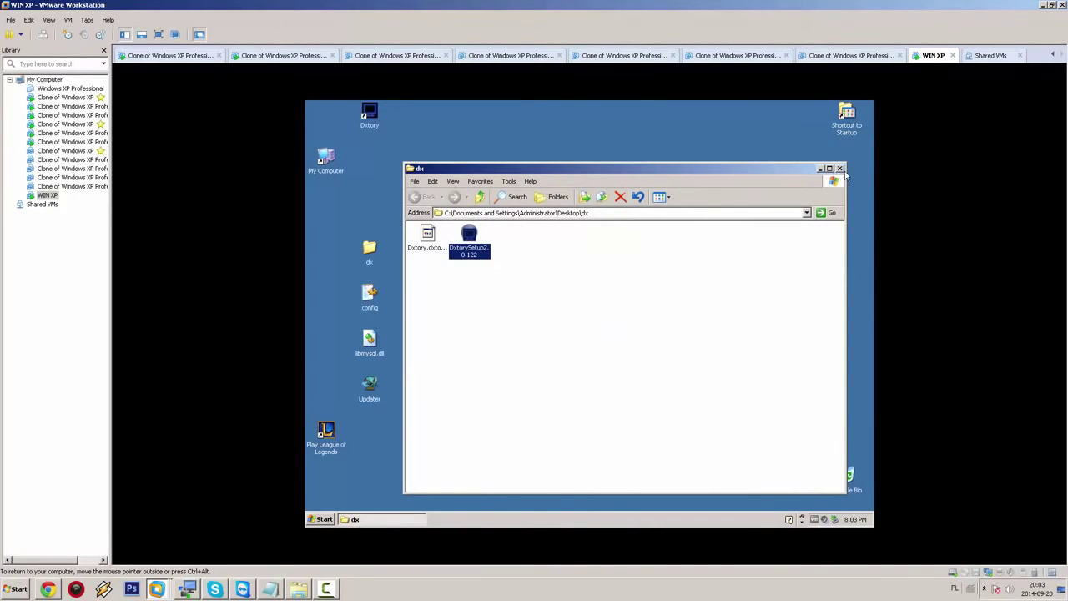
left_click(840, 168)
left_click(371, 250)
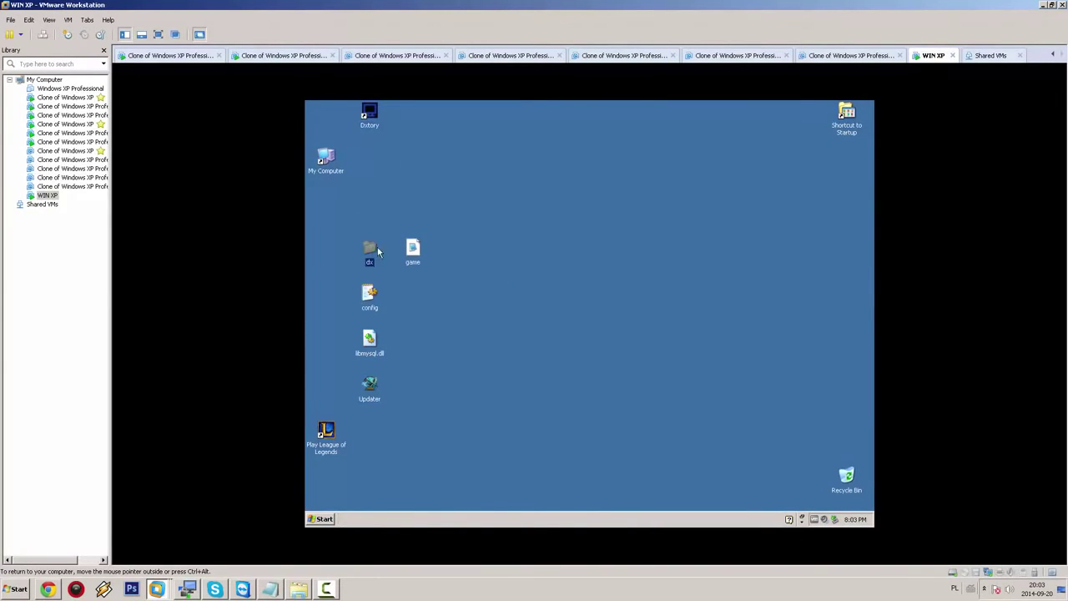
left_click_drag(363, 251, 844, 474)
- Delete the existing game file from C:\Riot Games\League of Legends\Config
left_click(414, 250)
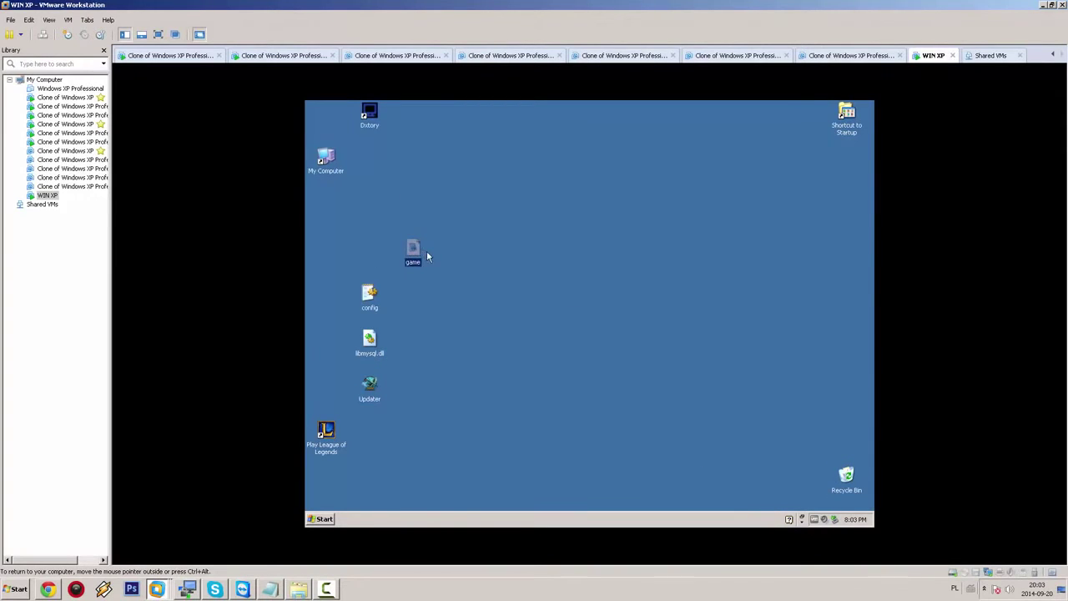
double_click(331, 163)
double_click(386, 276)
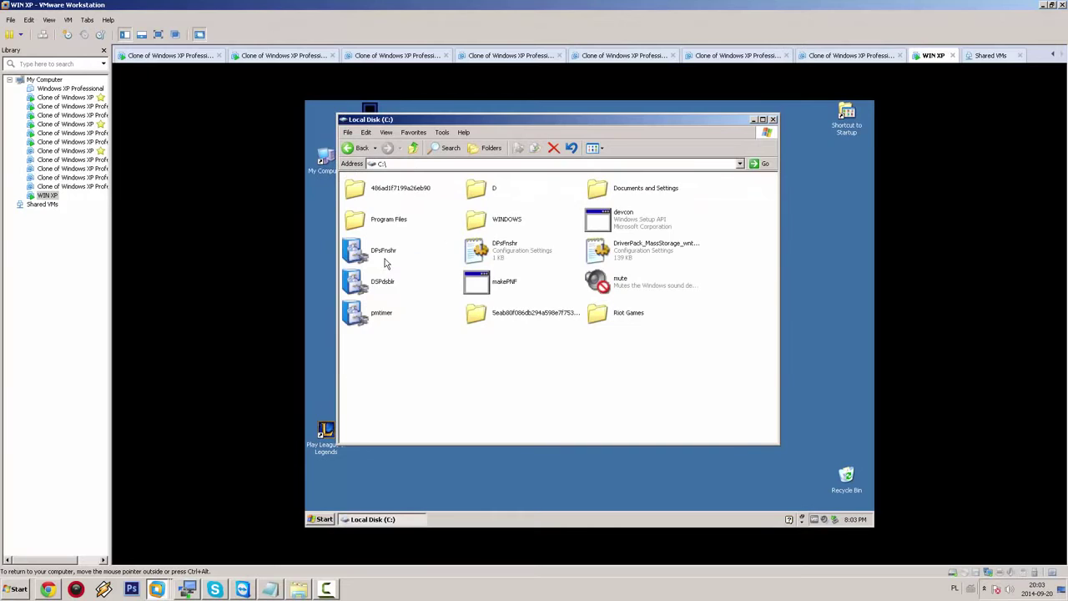
double_click(605, 317)
double_click(394, 200)
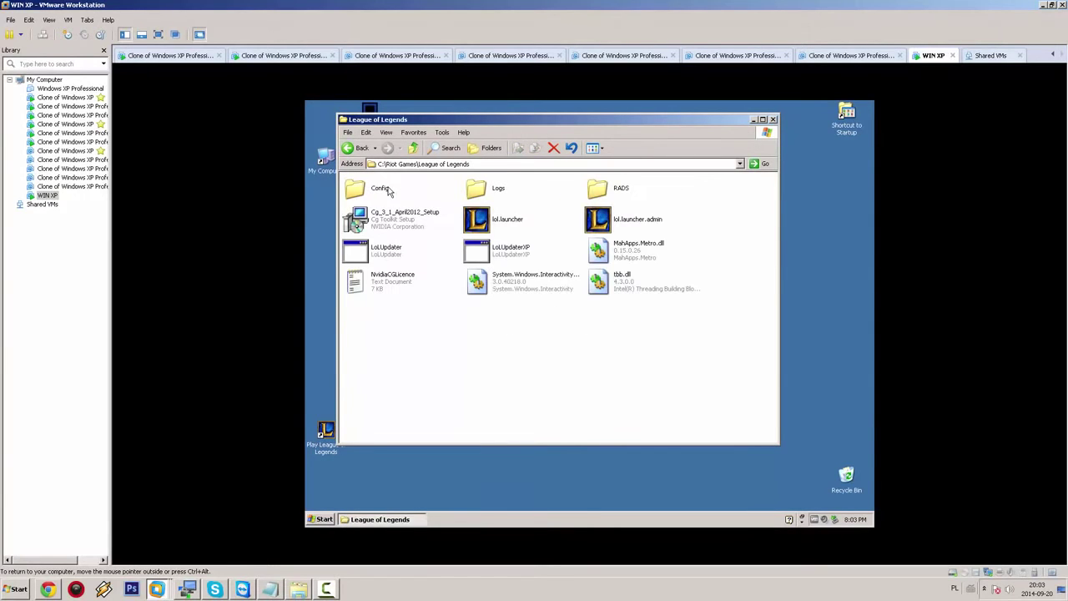
double_click(380, 189)
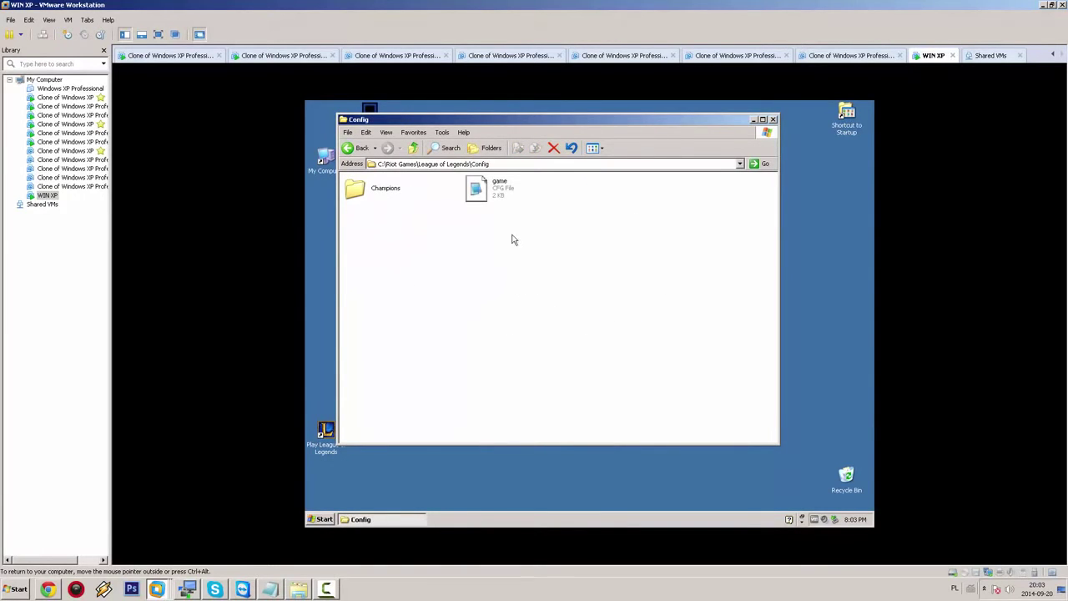
left_click(498, 194)
key("Delete")
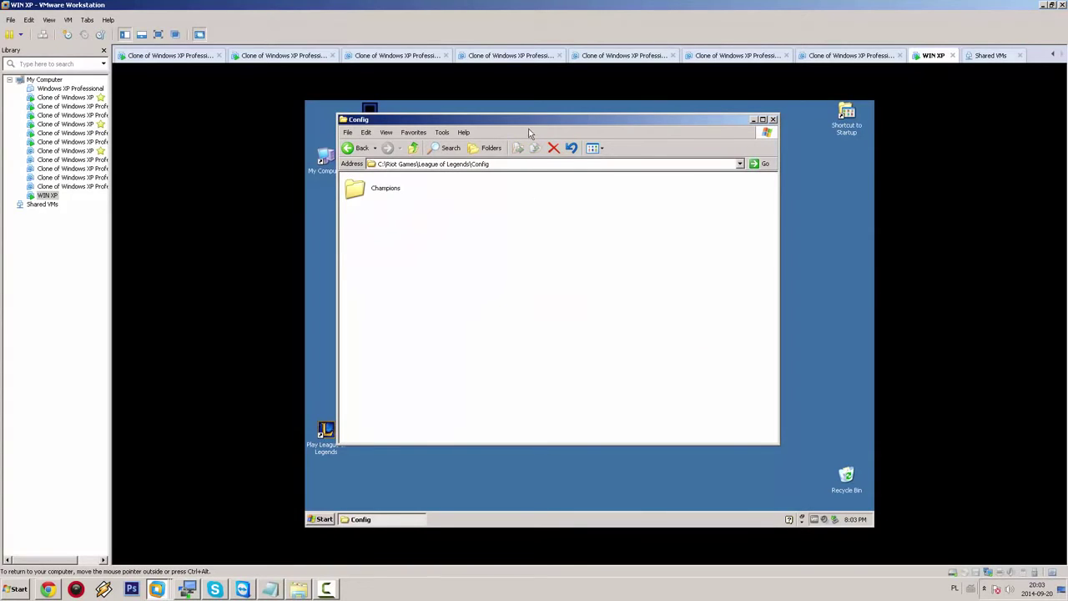
- Move the read-only game file from the desktop into the League of Legends Config folder, confirming the move
left_click_drag(521, 122, 664, 135)
left_click_drag(412, 252, 588, 255)
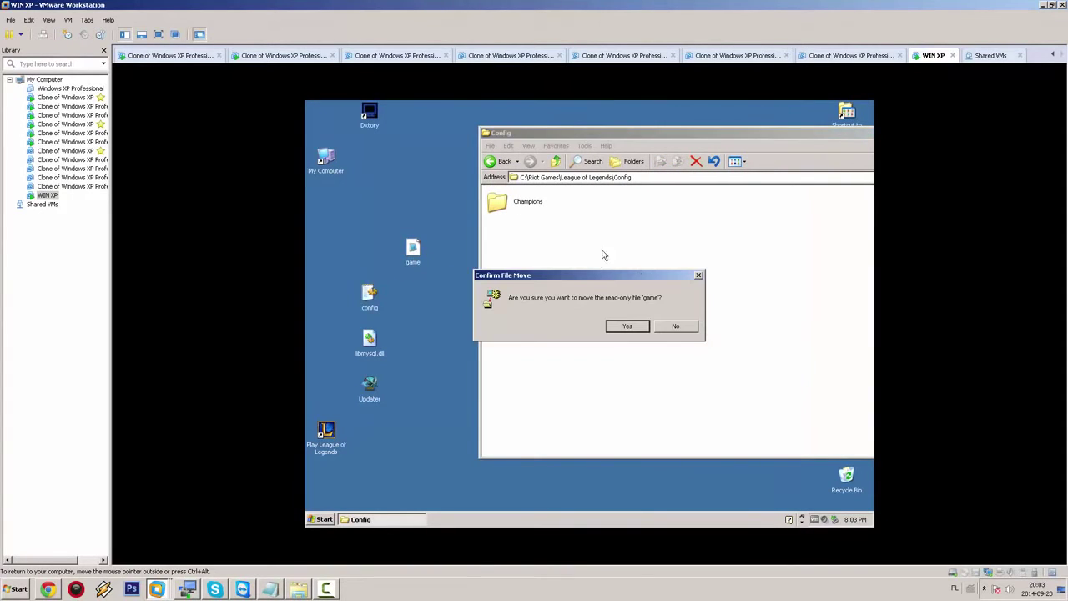
left_click(629, 329)
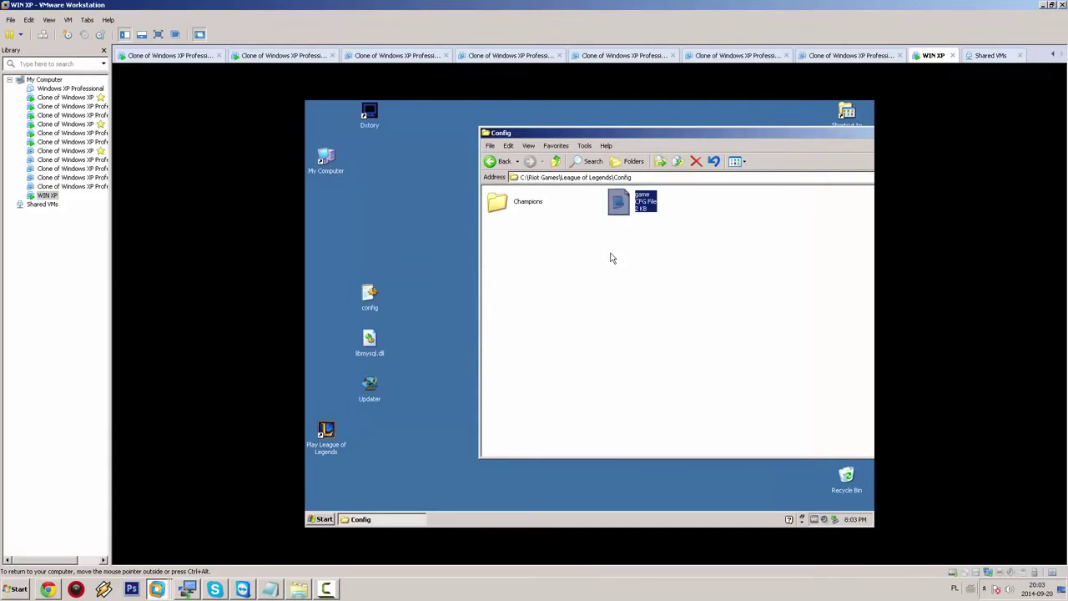
- Clear the Read-only attribute of the game file in the Config folder and close the folder window
right_click(617, 276)
left_click(673, 359)
left_click(706, 414)
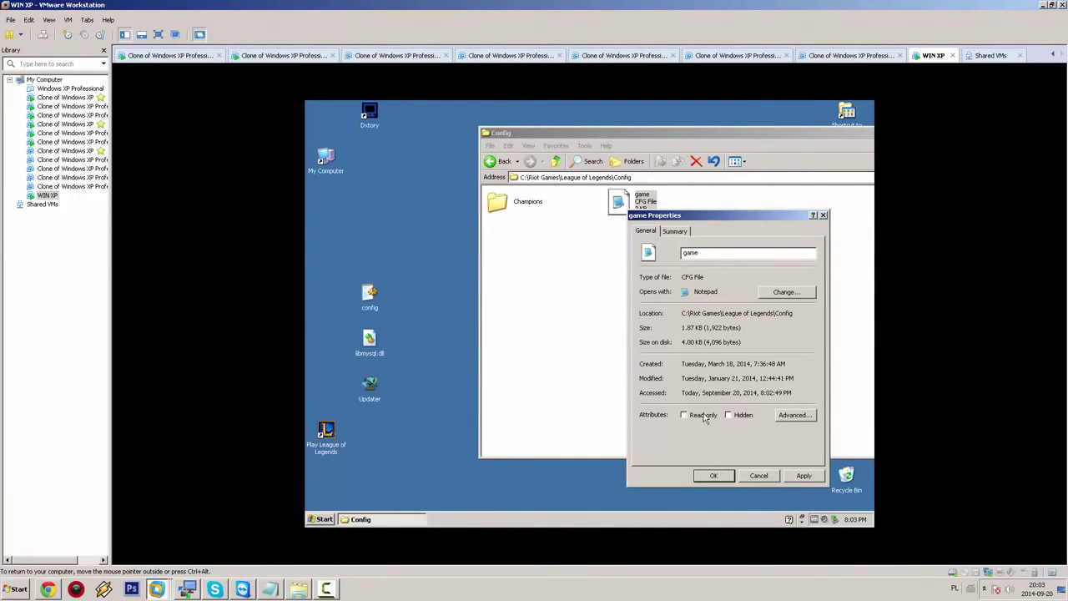
left_click(804, 475)
left_click(714, 475)
left_click_drag(746, 138, 677, 143)
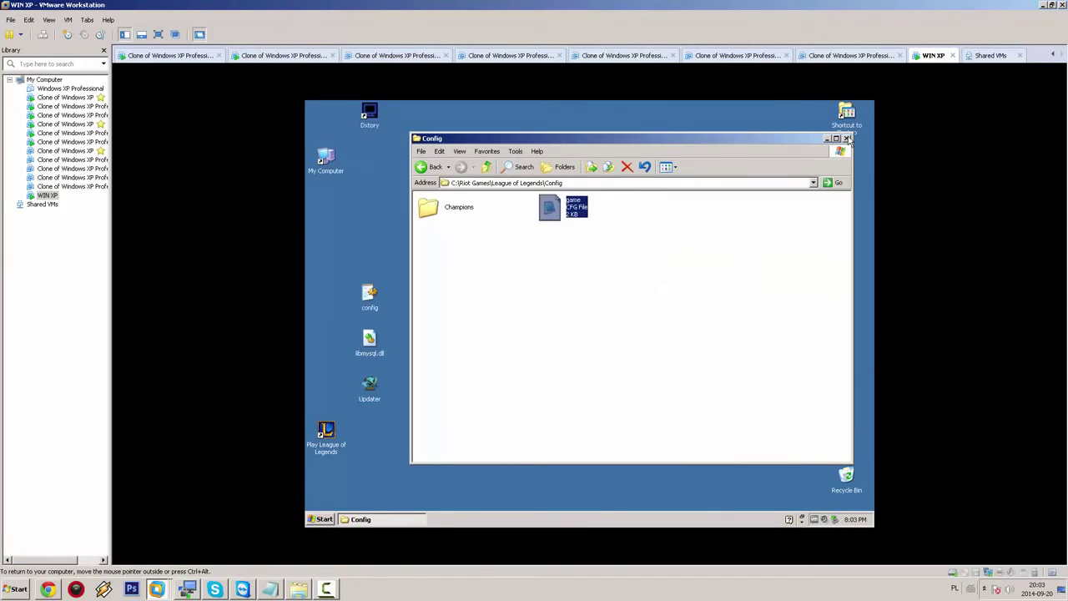
left_click(846, 139)
- Open Dxtory, set Limit Video FPS to 3 in its advanced settings, and exit the program
left_click(373, 117)
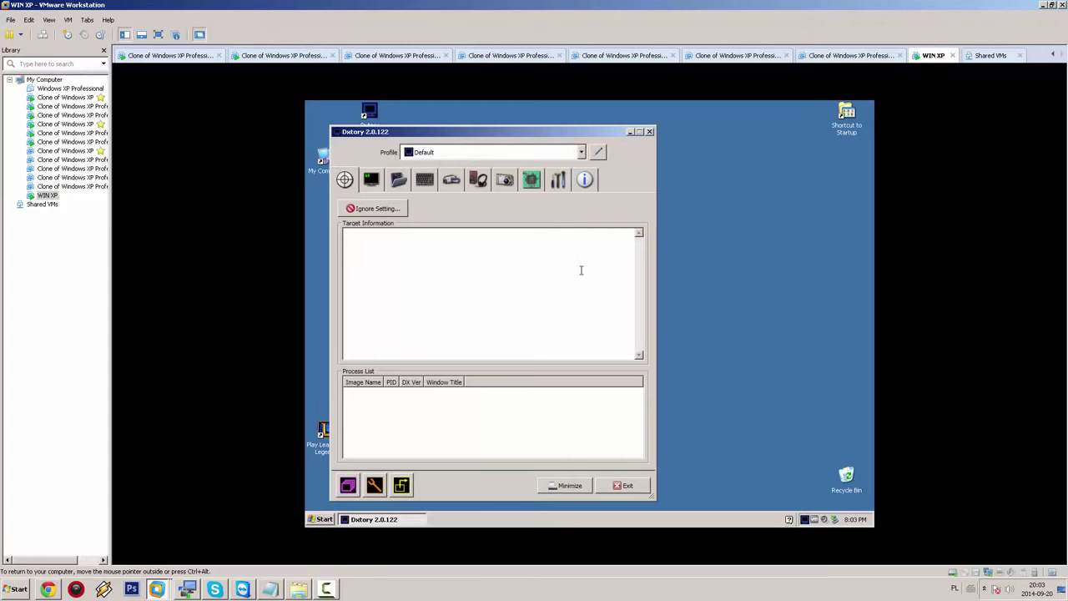
left_click(559, 180)
left_click(367, 226)
left_click(536, 181)
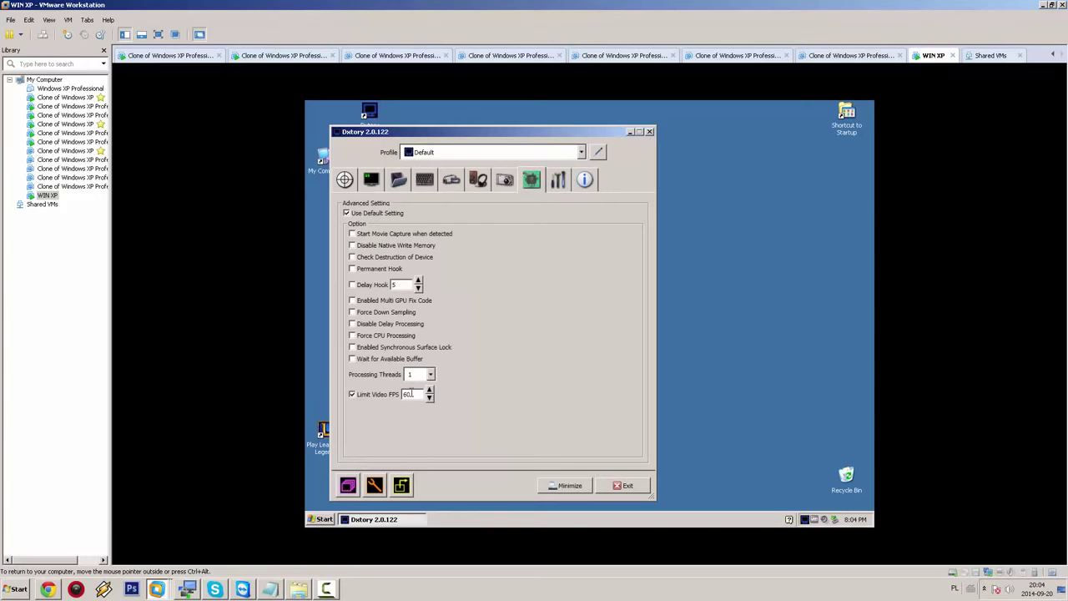
left_click(620, 487)
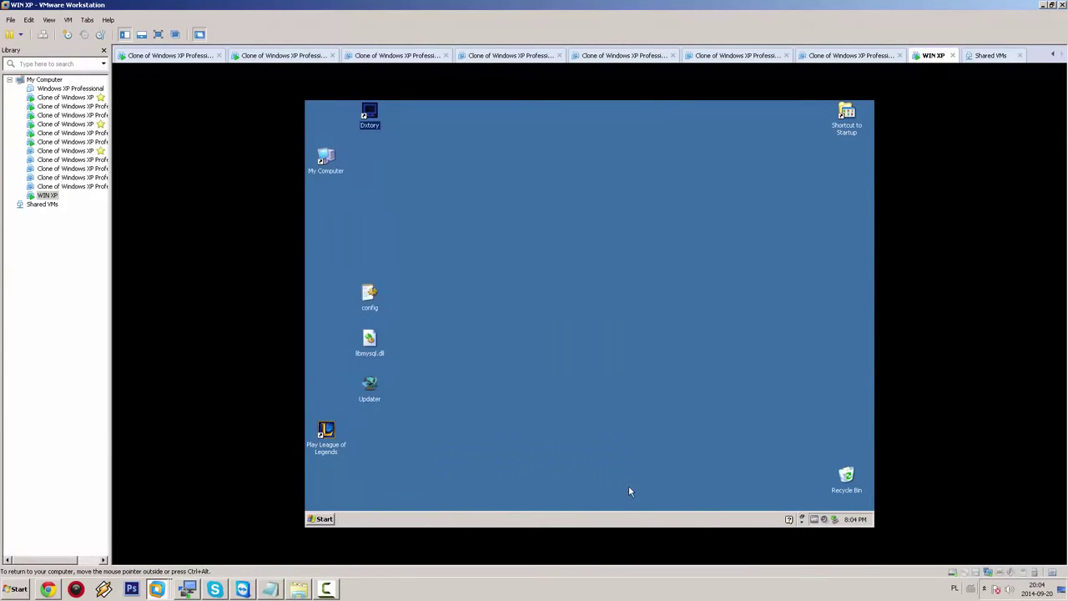
- Reopen Dxtory, check the Limit Video FPS value in its advanced settings, and exit
double_click(375, 123)
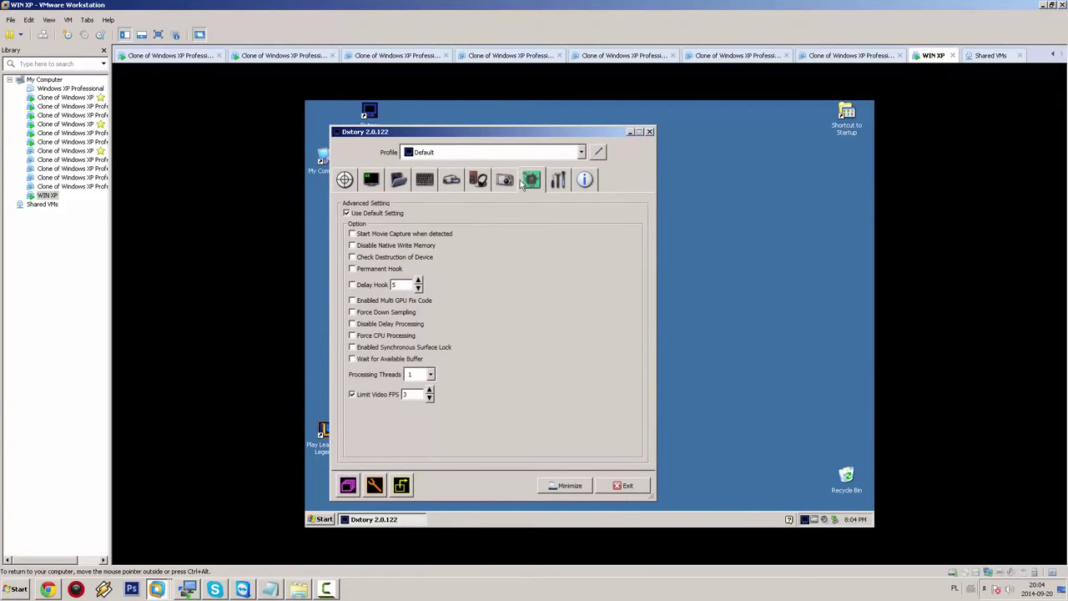
left_click(558, 179)
left_click(531, 180)
left_click(627, 489)
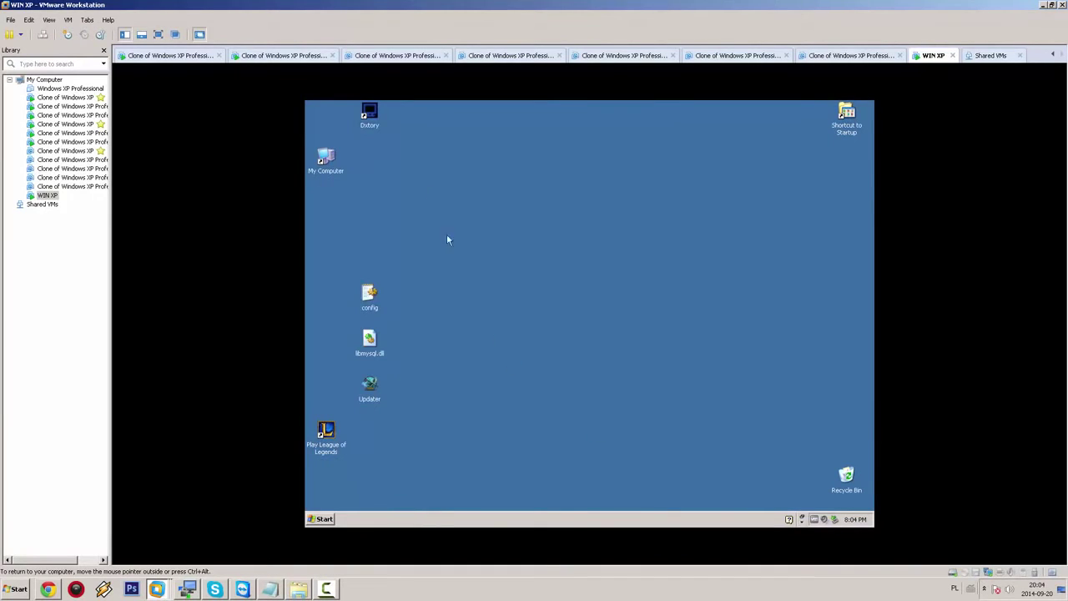
- Line up the Dxtory, config, libmysql.dll and Updater icons in the desktop's first column
left_click_drag(370, 117, 325, 117)
left_click_drag(370, 294, 326, 204)
left_click_drag(372, 335, 331, 254)
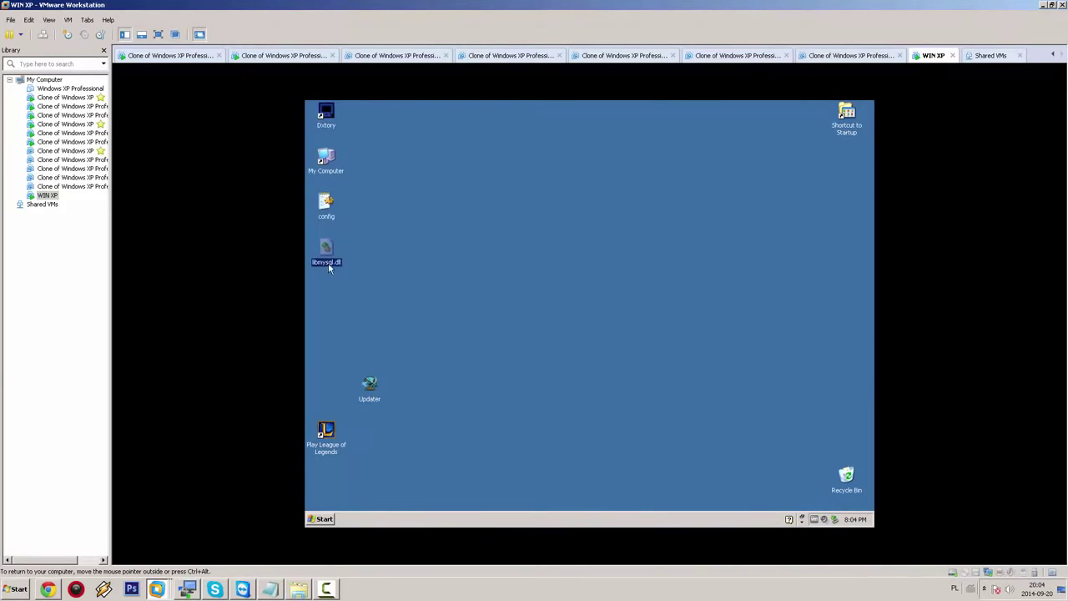
left_click_drag(370, 381, 328, 296)
- Inspect the target path in the Dxtory shortcut's properties and close them without changes
left_click(326, 117)
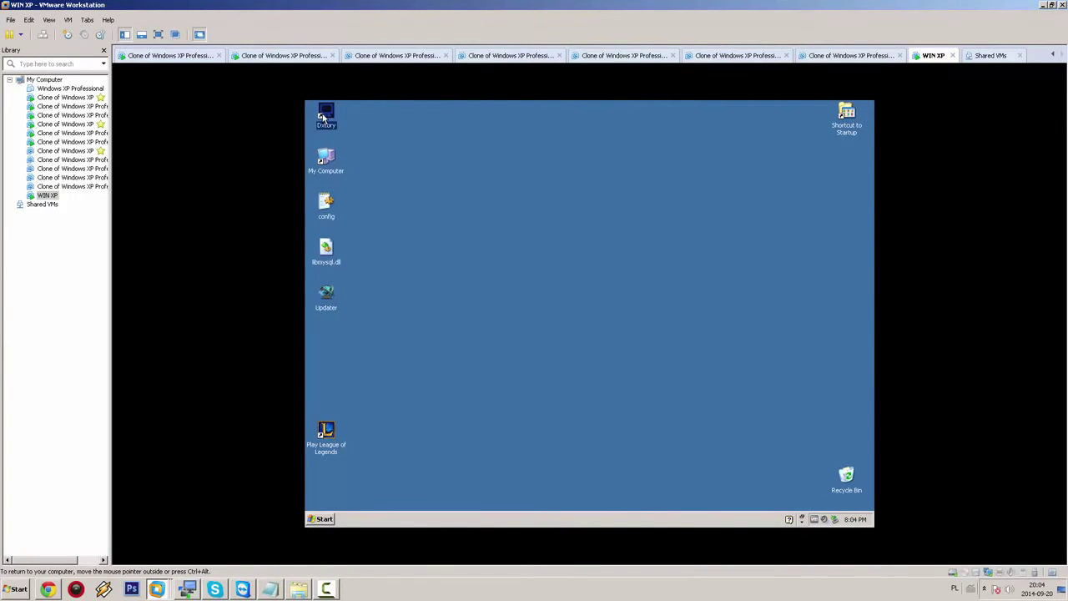
right_click(326, 117)
left_click(386, 273)
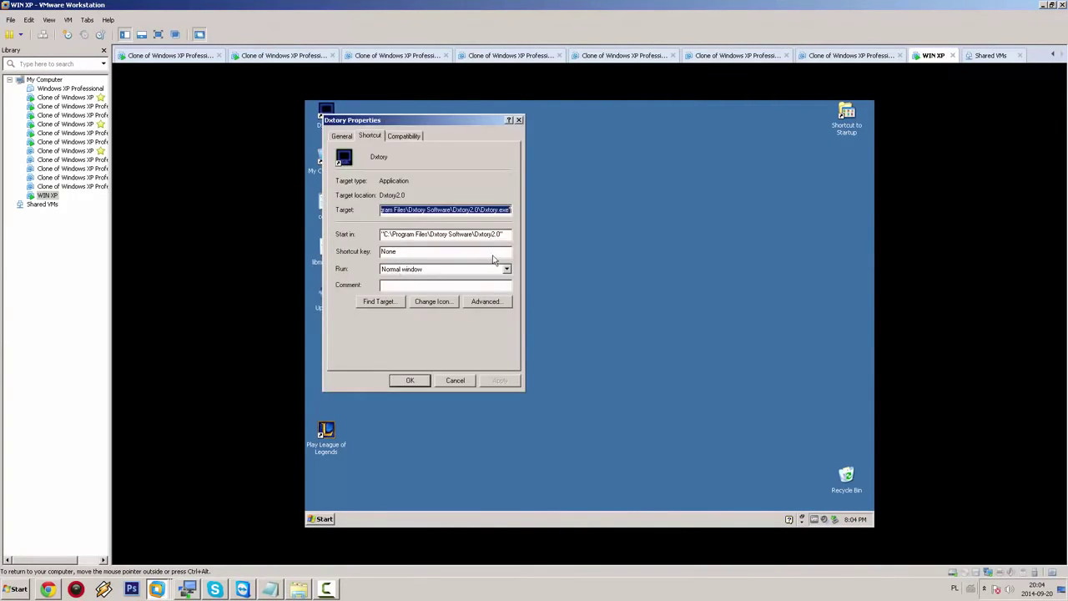
left_click(510, 209)
left_click_drag(510, 210, 326, 209)
left_click(458, 379)
- Check the dxtory path in the desktop's config file, remove the blank line below it, and save and close the file
double_click(326, 205)
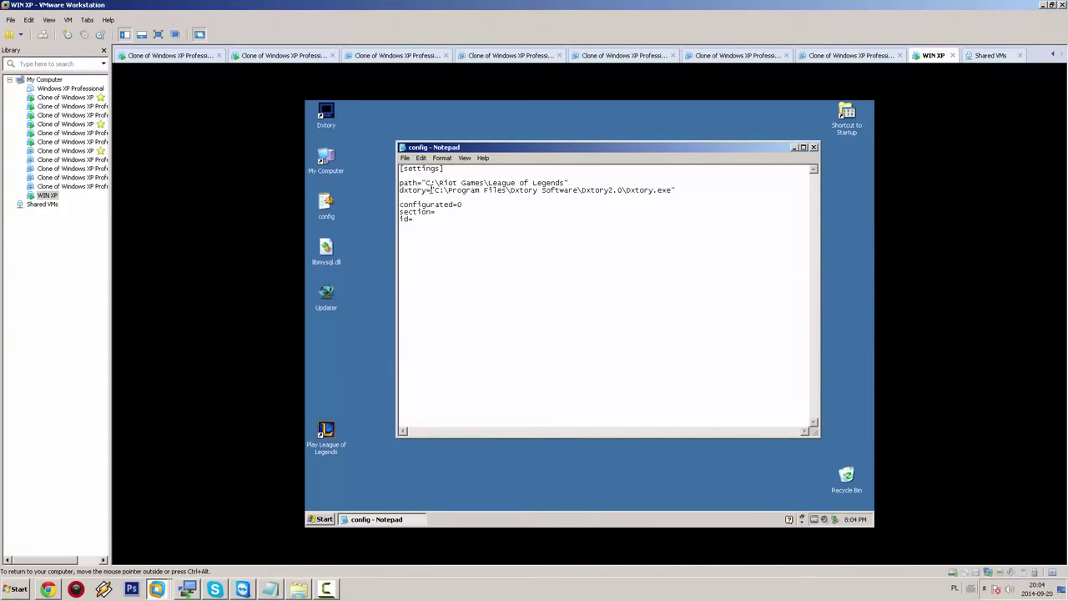
left_click_drag(431, 190, 686, 196)
left_click(698, 200)
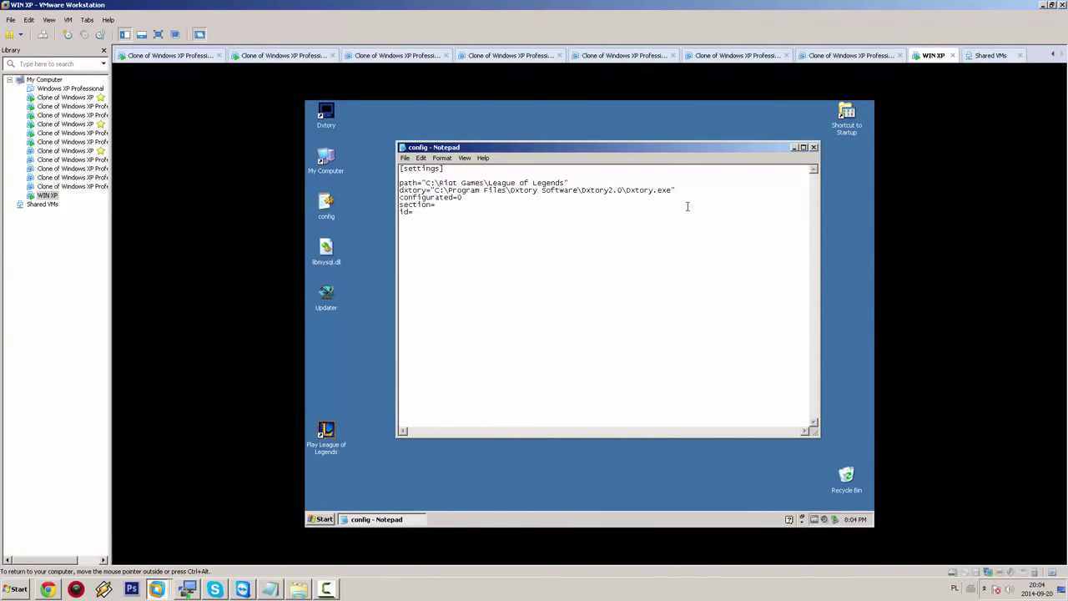
left_click(816, 148)
left_click(546, 338)
left_click(484, 287)
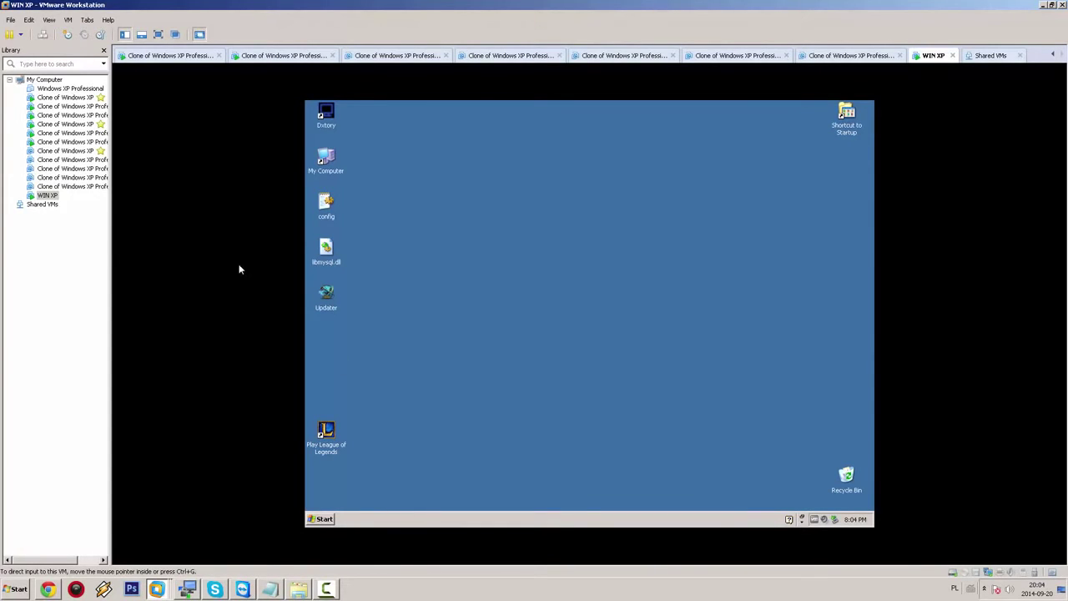
- Review the login:pass:server format in the accounts file of the host's BOTS folder, and close the file without saving
left_click(300, 590)
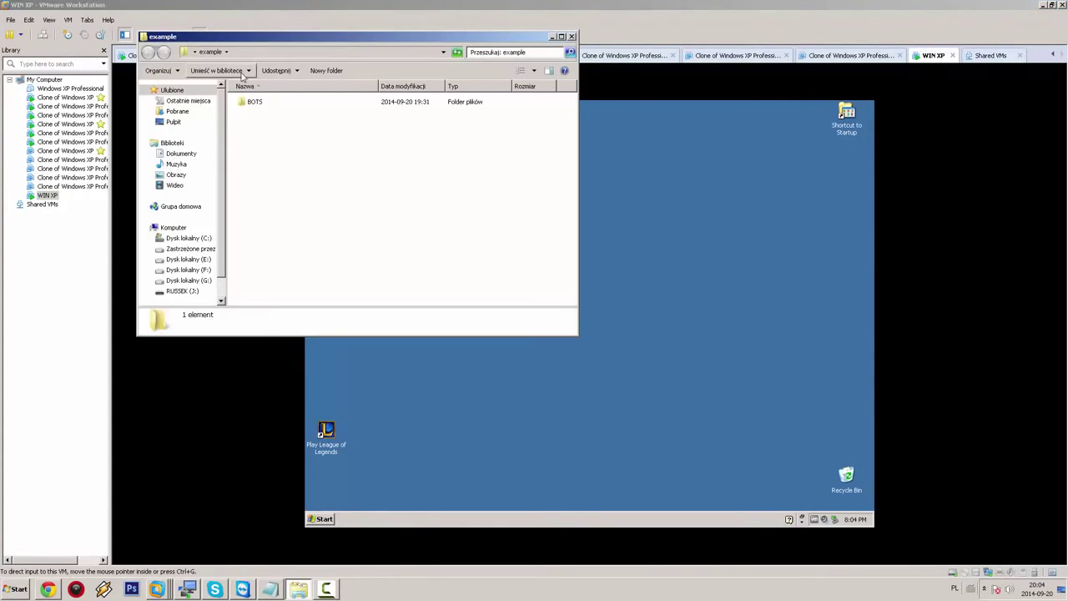
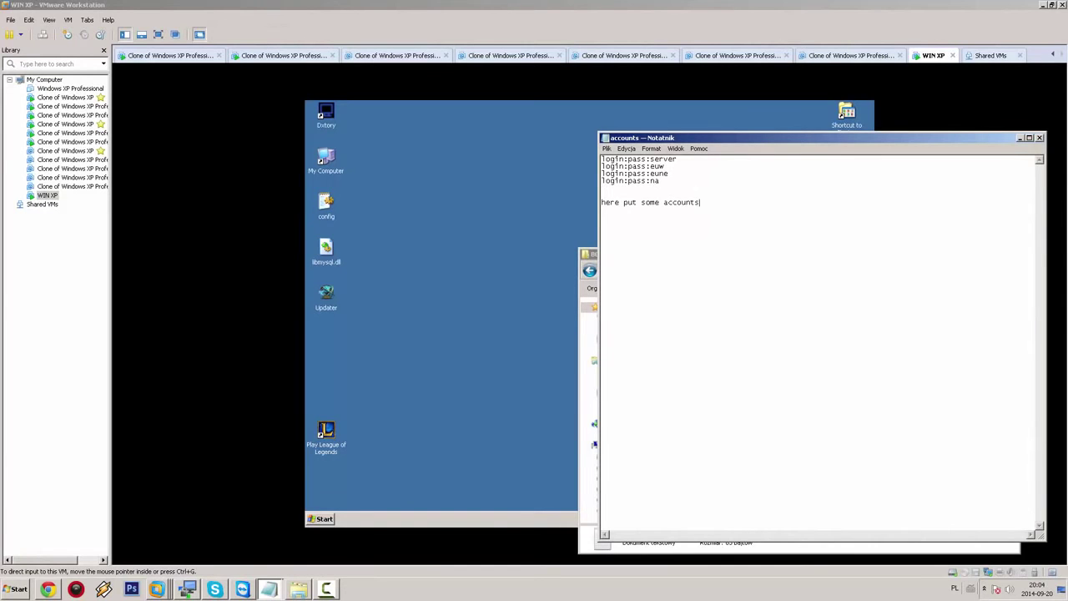
left_click(1040, 138)
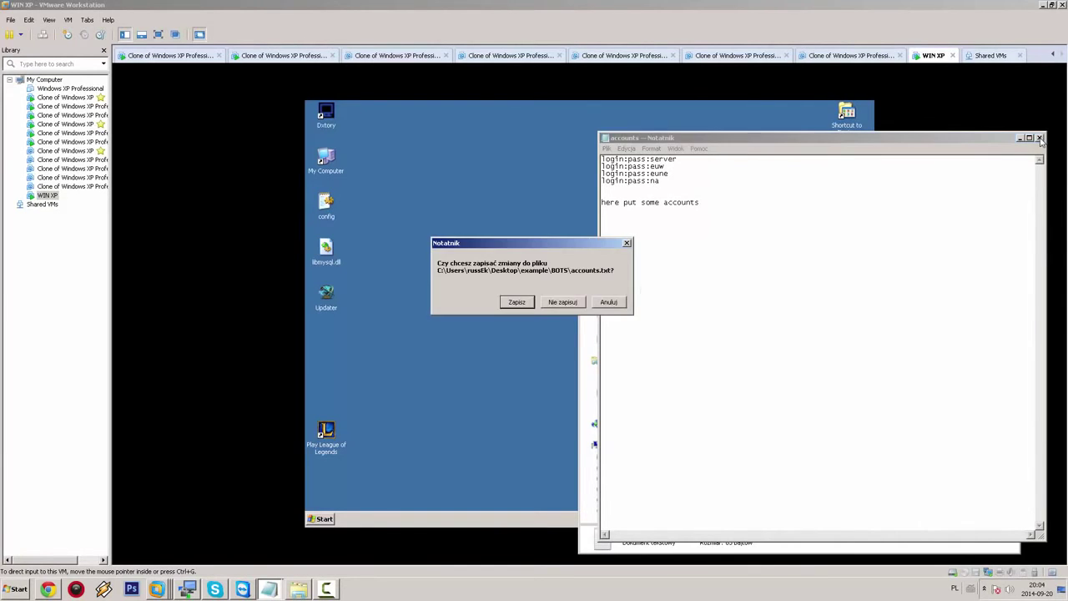
left_click(559, 307)
- Open the settings file in the BOTS folder and examine its AUTORUN options
double_click(708, 393)
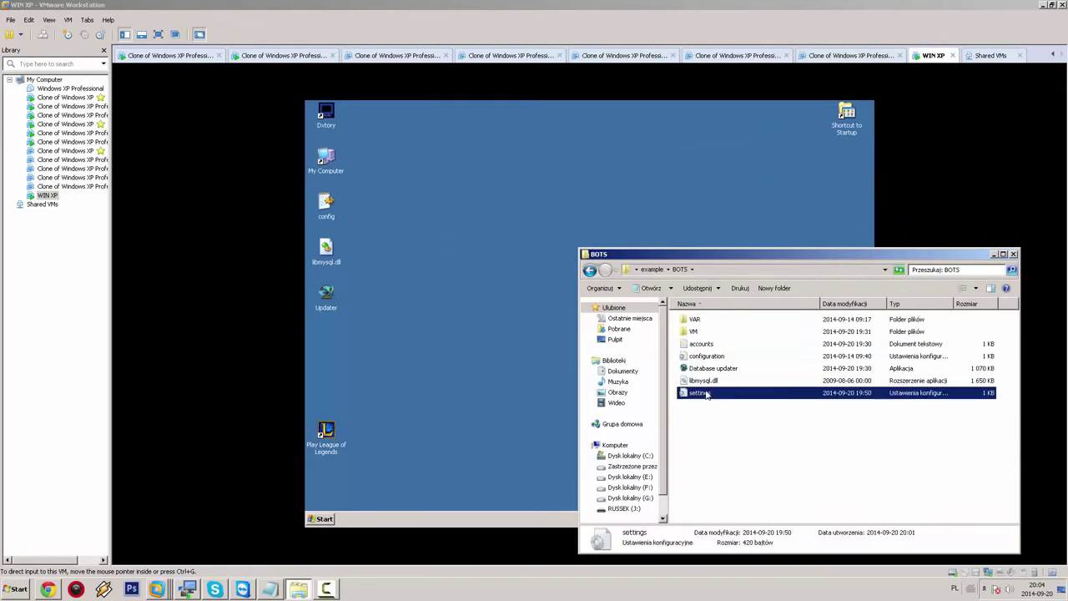
left_click(734, 304)
scroll(734, 321, "down", 1)
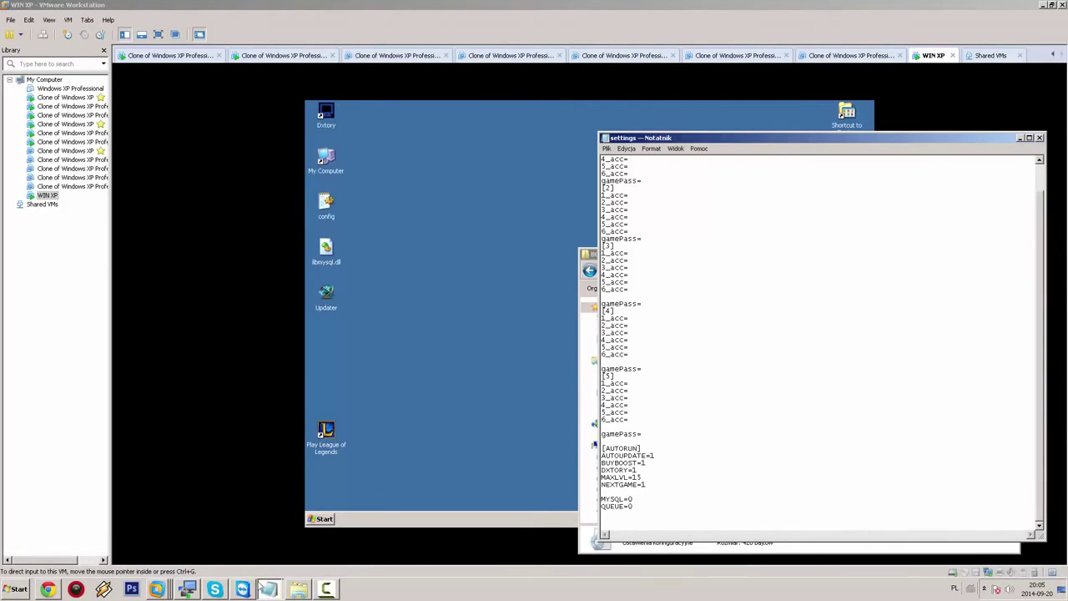
- Write "in settings.ini edit autoupdate or max level and so on more" in the blank text document beside the settings file
left_click(271, 547)
left_click_drag(448, 167, 232, 147)
type("in settin")
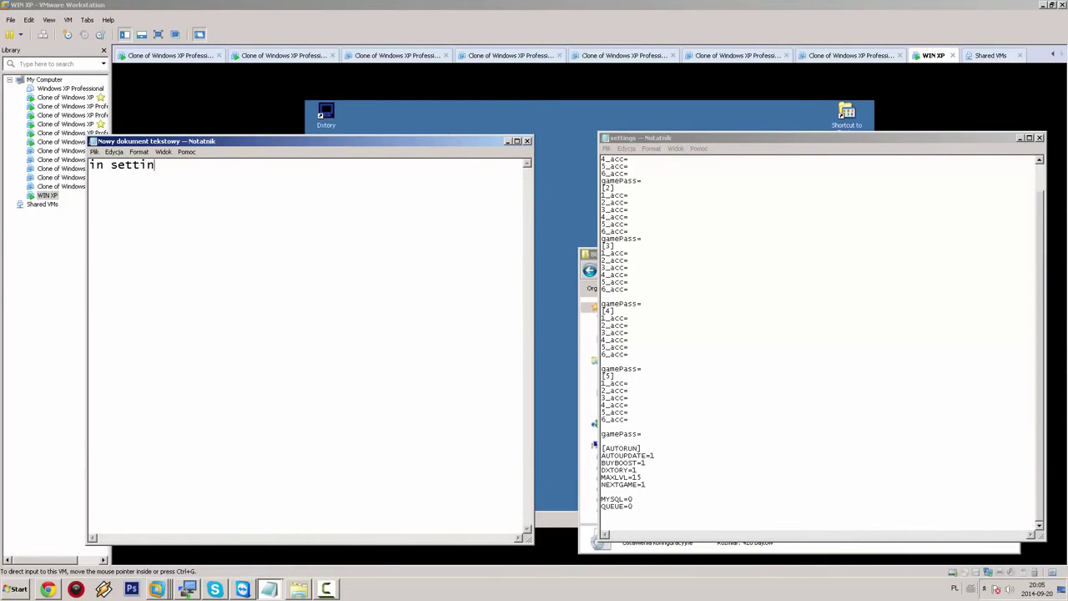
type("gs.ini edit autoupdate or max level ")
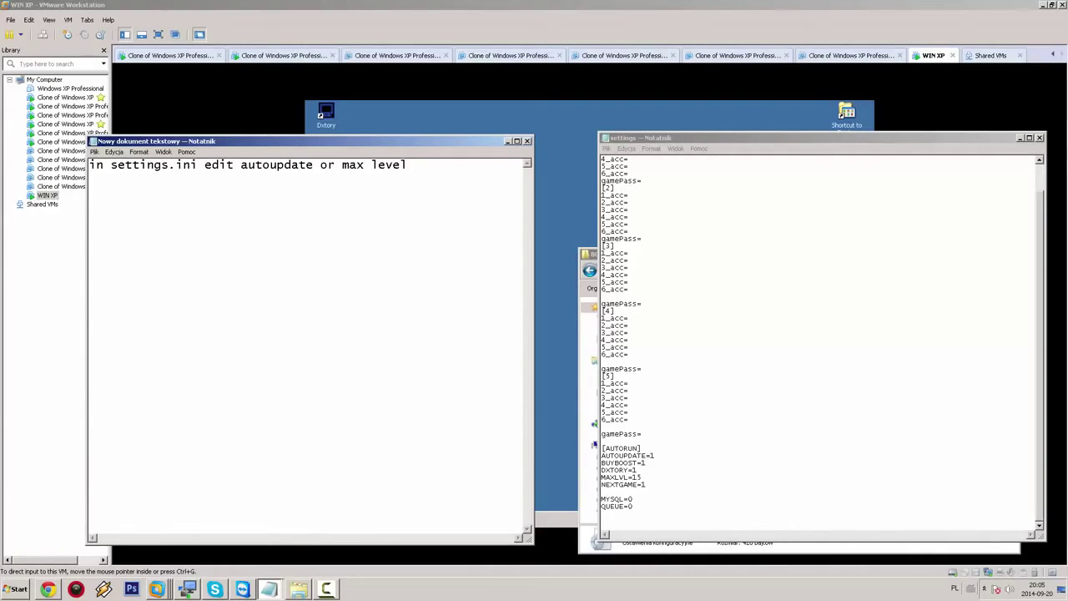
type("and so on more")
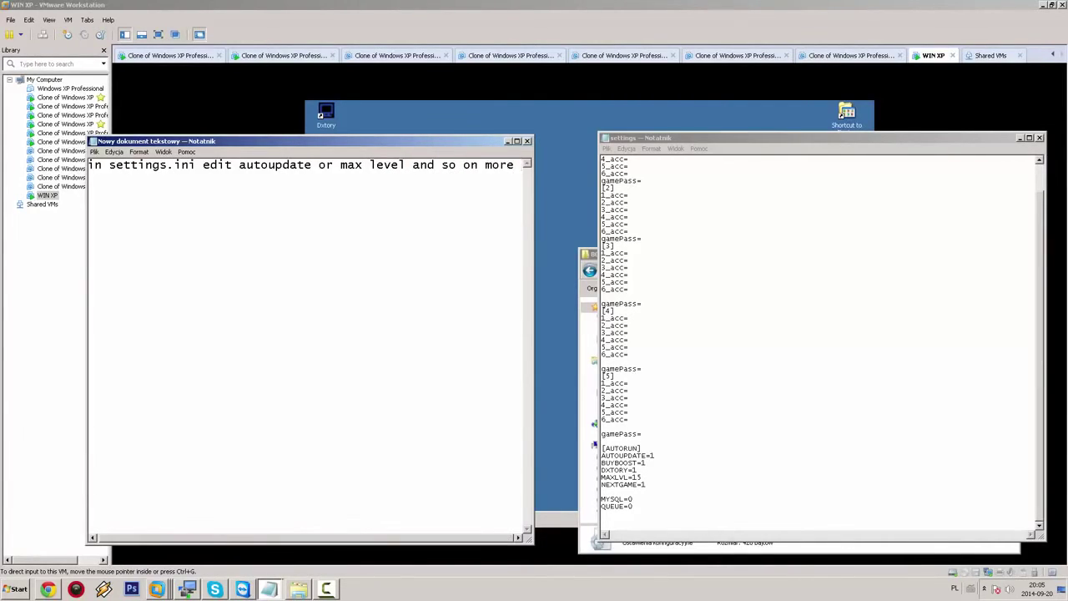
- Add a second line, "on forum what does each option do", to the blank text document's note
key("Return")
type("o")
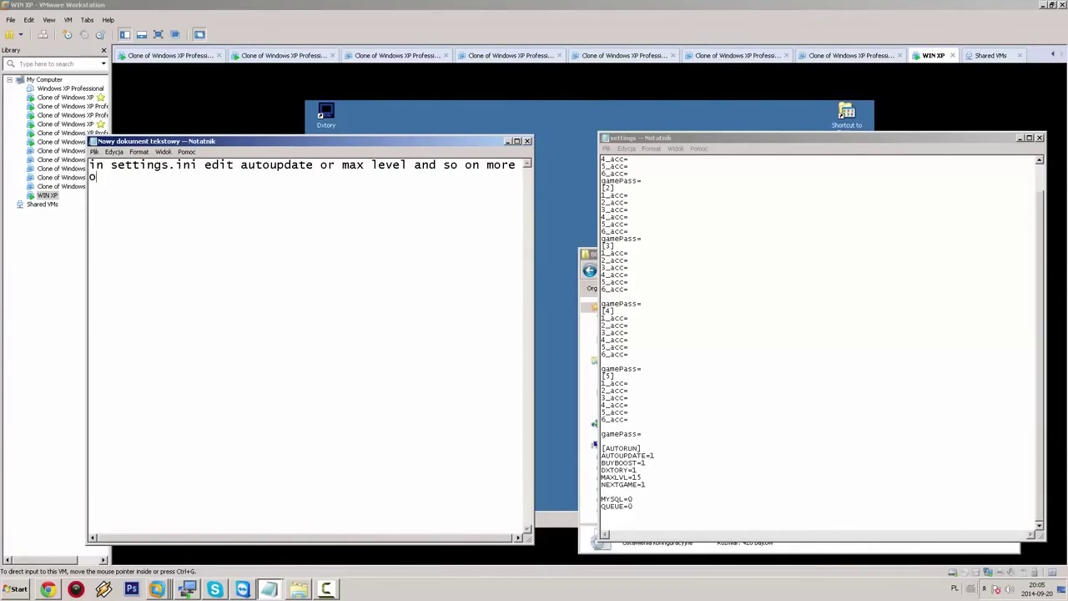
type("n forum what does each option do")
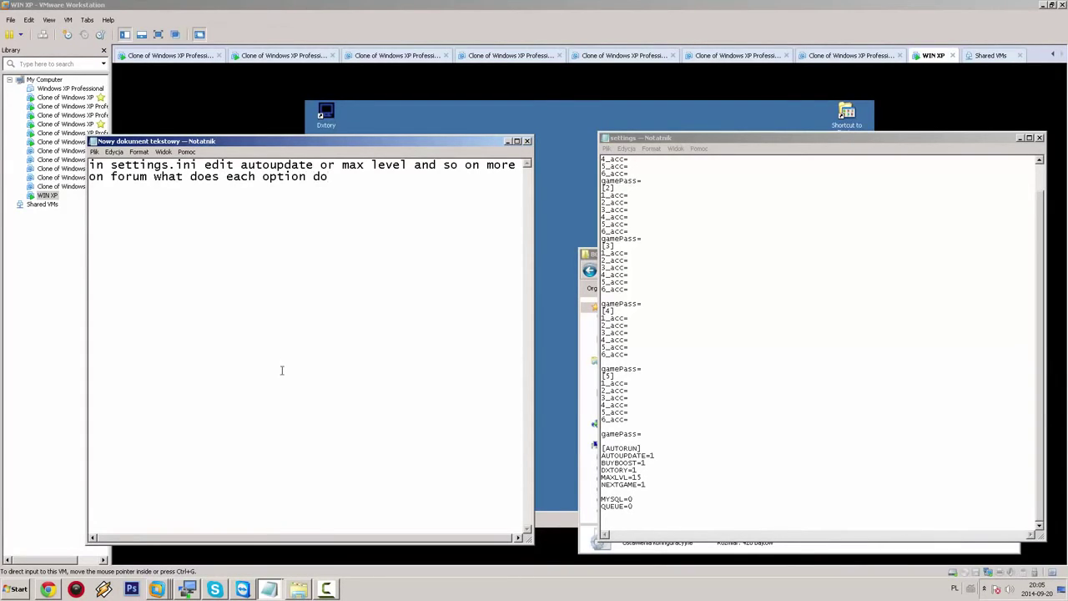
- Clear all text from the note, minimize it, and close the settings file
key("ctrl+a")
key("Delete")
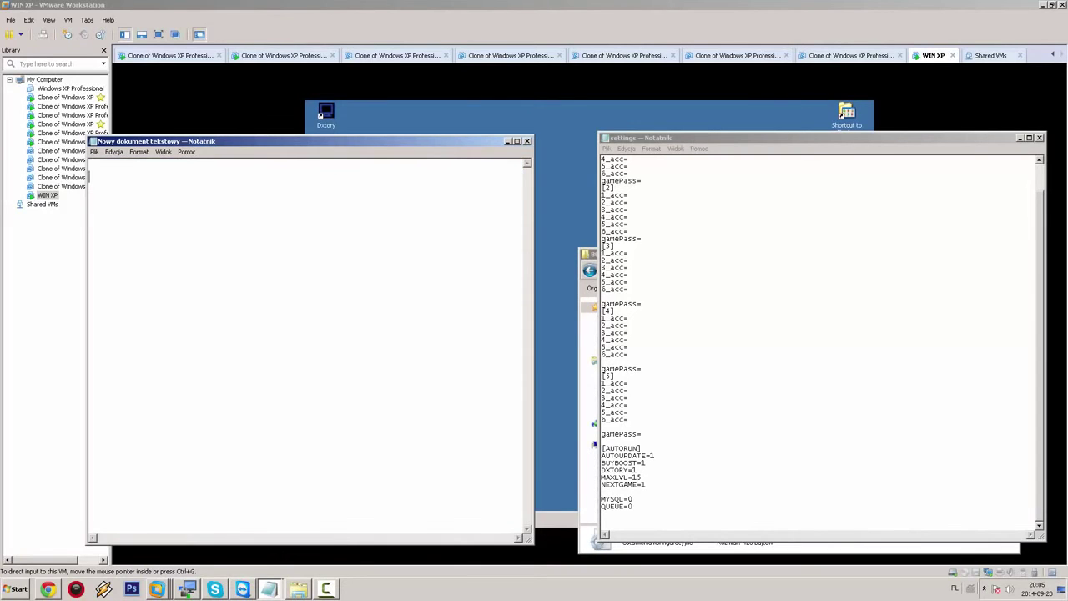
left_click(506, 141)
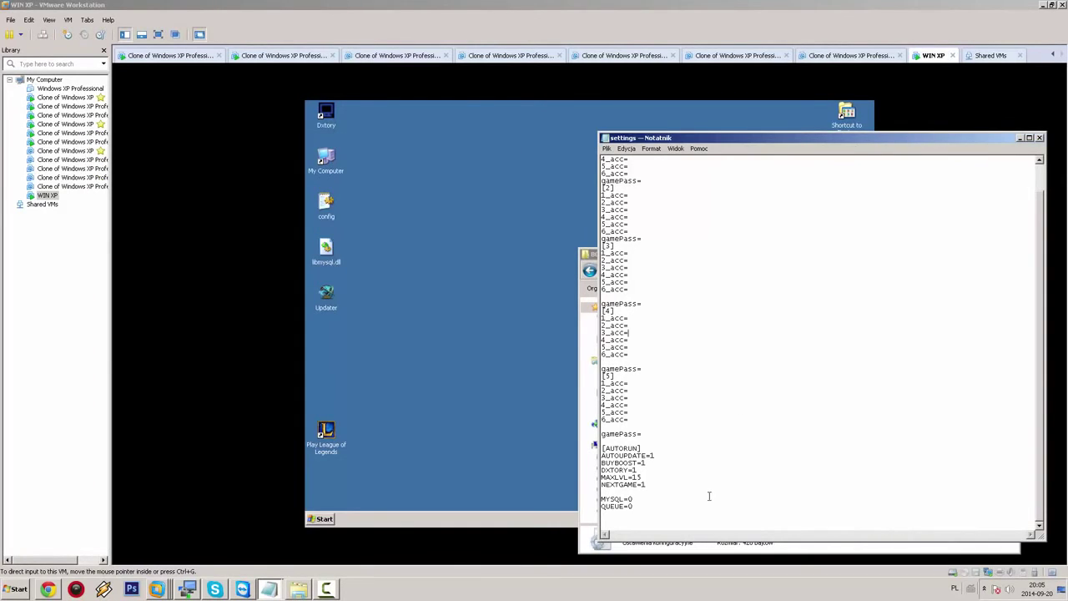
left_click(1039, 138)
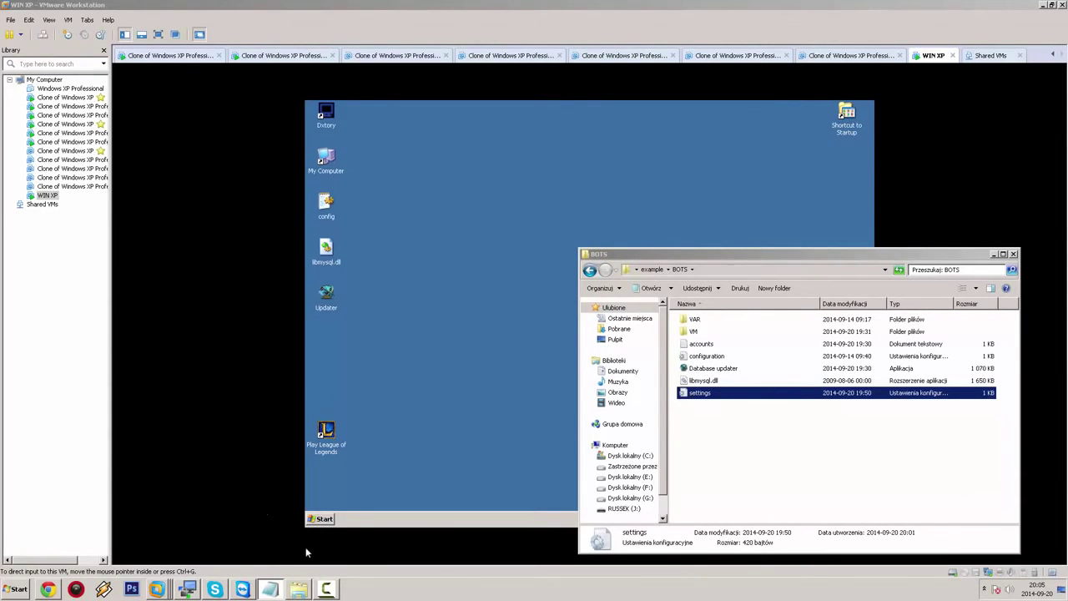
- Reopen the settings file, check the VM folder in BOTS, and open the VAR folder
double_click(699, 394)
left_click(627, 549)
double_click(699, 332)
left_click(590, 271)
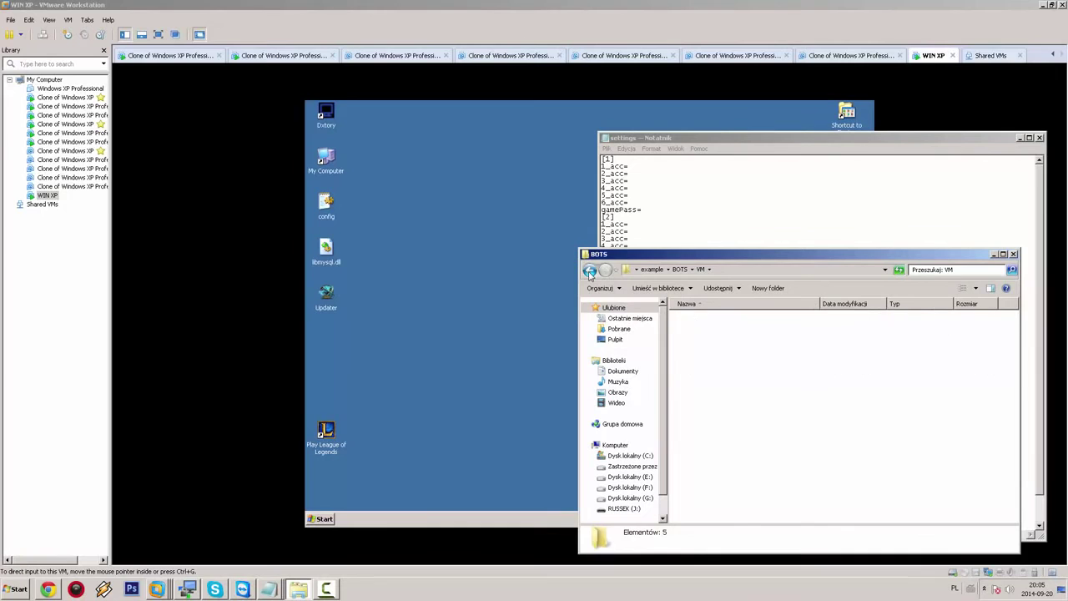
double_click(696, 320)
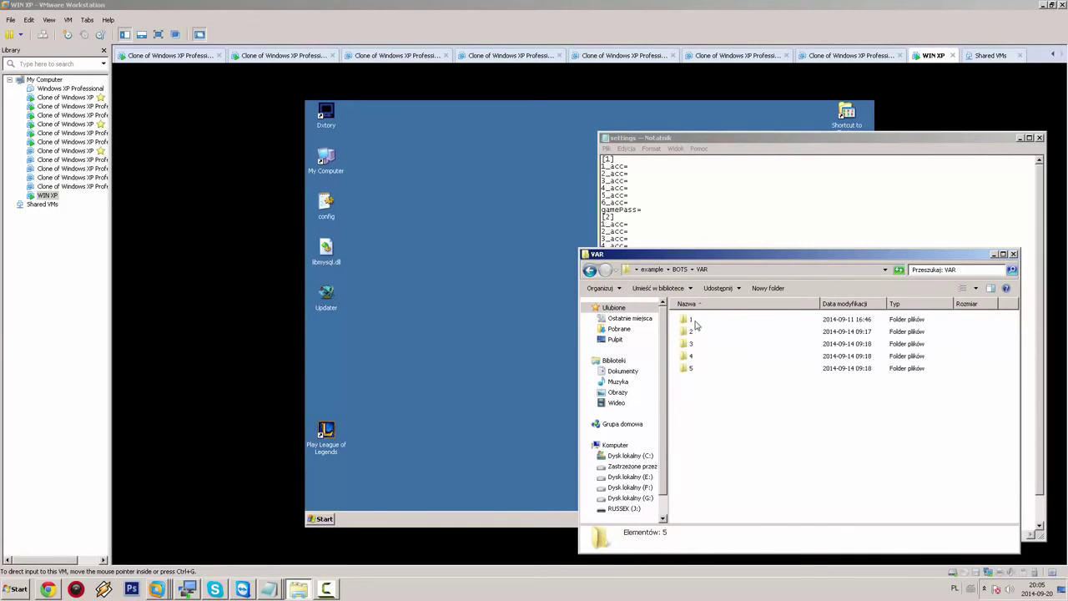
- Restore the empty note and arrange it, the settings file and the VAR folder so all three windows are visible
left_click(269, 589)
left_click(247, 566)
left_click(269, 589)
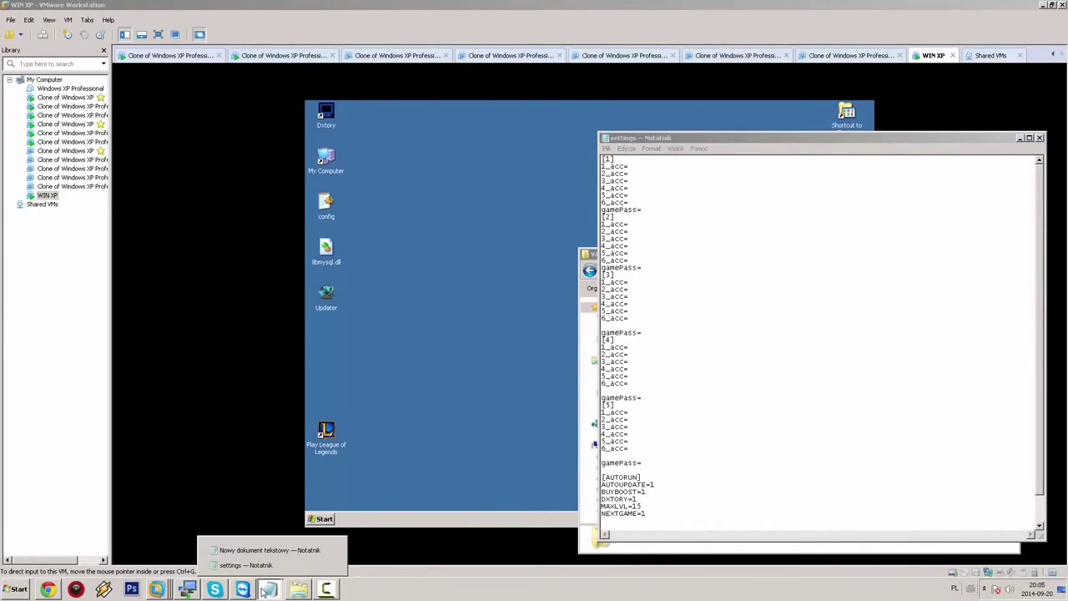
left_click(264, 550)
left_click(589, 539)
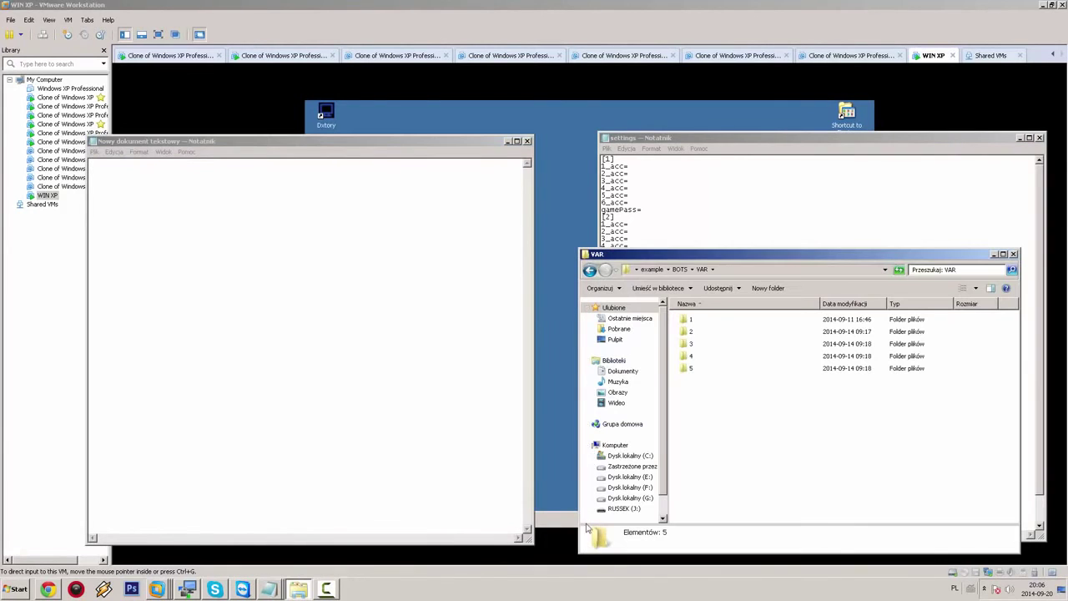
left_click_drag(627, 274, 574, 318)
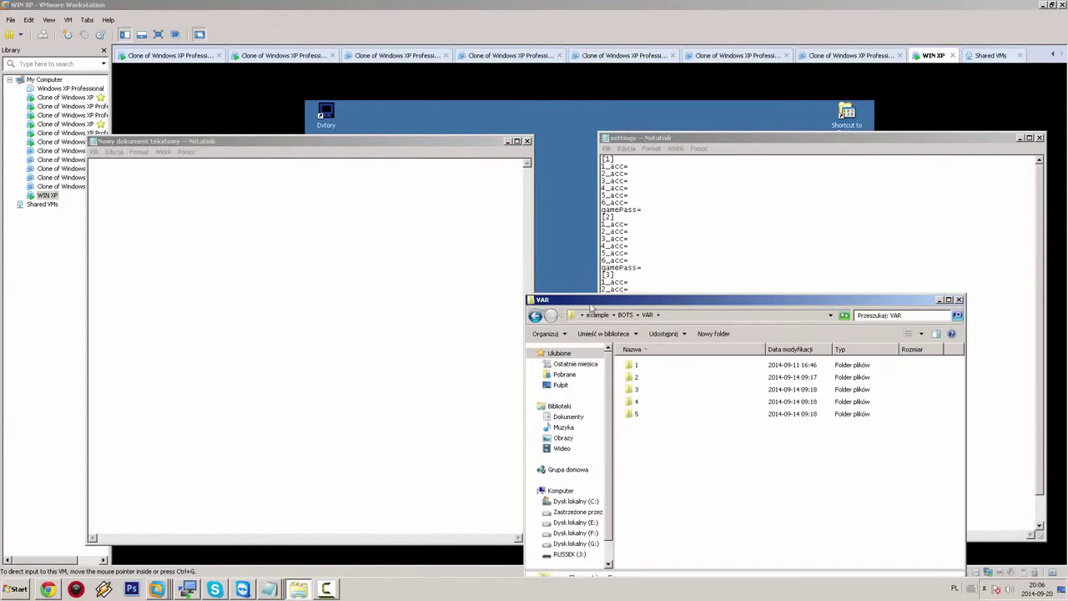
left_click(740, 143)
left_click_drag(757, 142, 901, 108)
- Write "if you wanna run more then 5 sections (1 section - 6 bots)" in the note and turn on word wrap
left_click(304, 273)
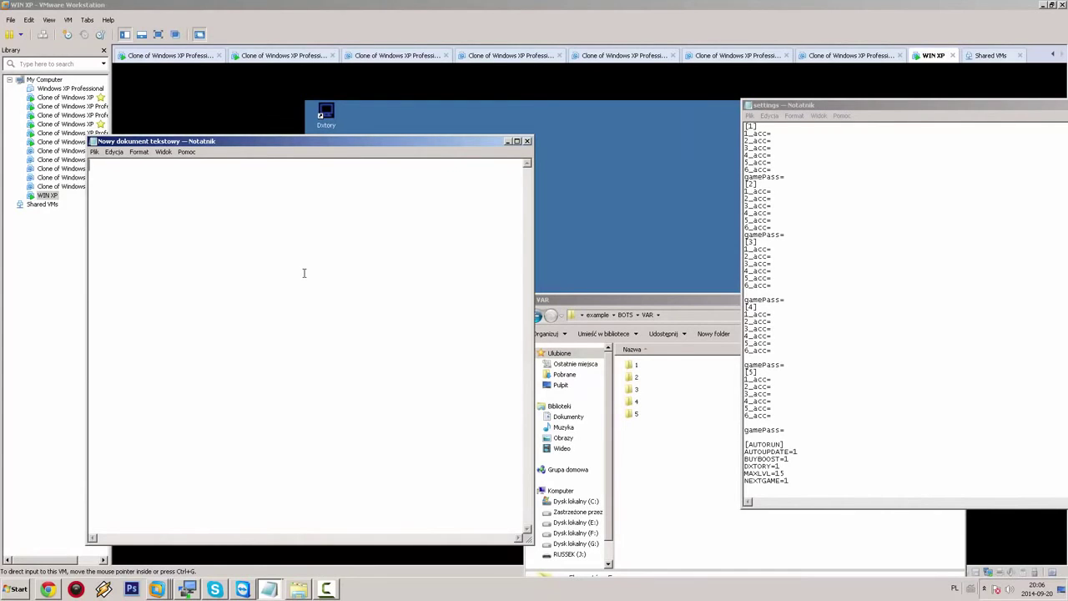
type("if you wanna run more then")
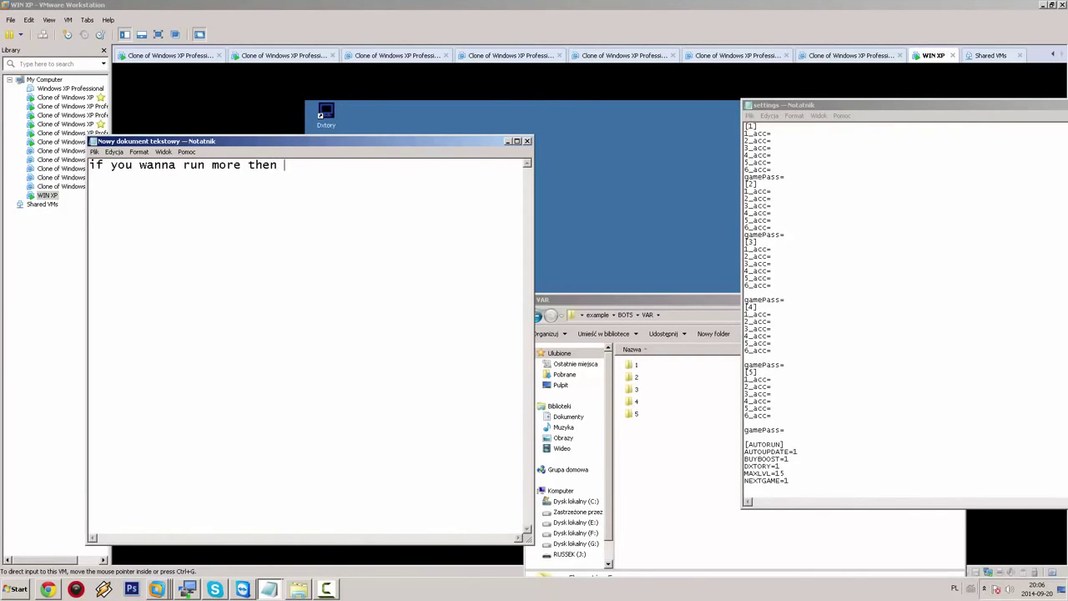
type(" 5 sections")
type(" ()")
type("1 sectio")
type("n ")
type("- 6 bots")
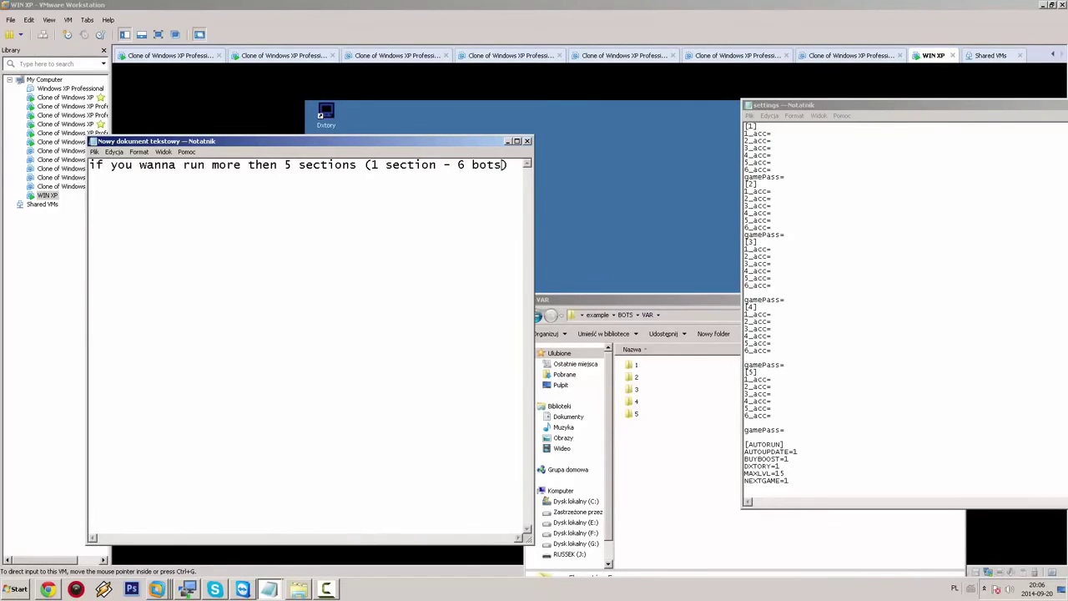
left_click(139, 151)
left_click(159, 163)
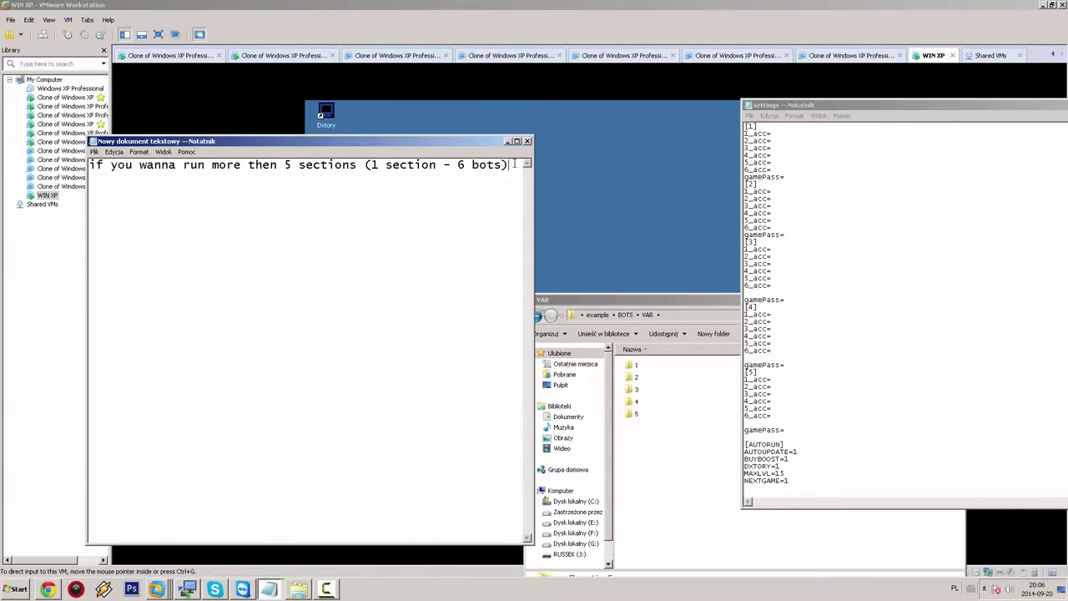
- Continue the note on a new line with "then you need to copy section in settings file and folder with files in VAR file like that"
key("Return")
type("then you need to copy sectio")
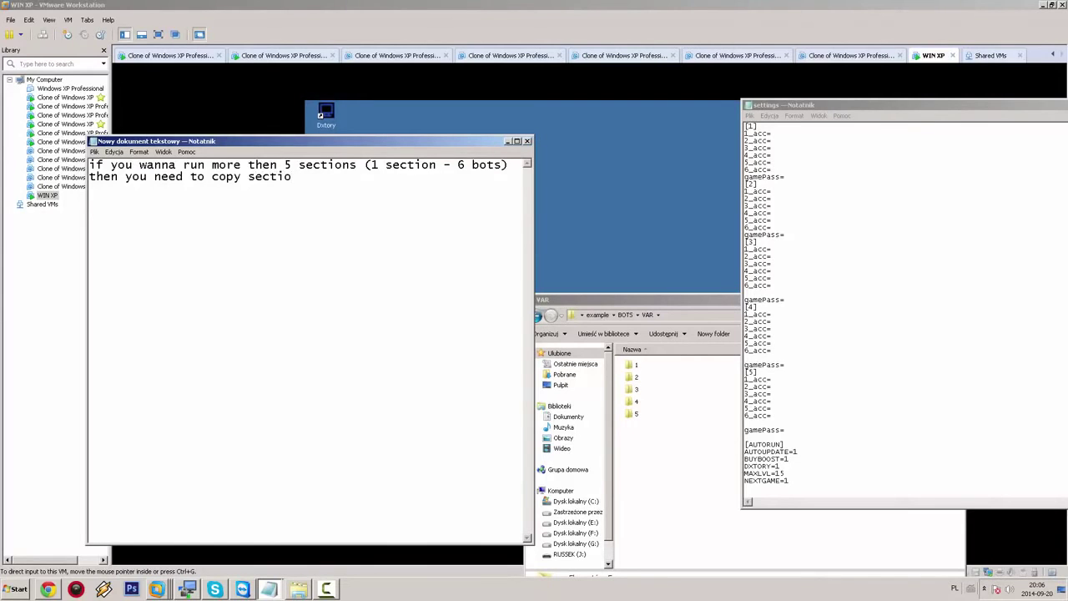
type("n in settings file and folder with")
key("Return")
type("wi")
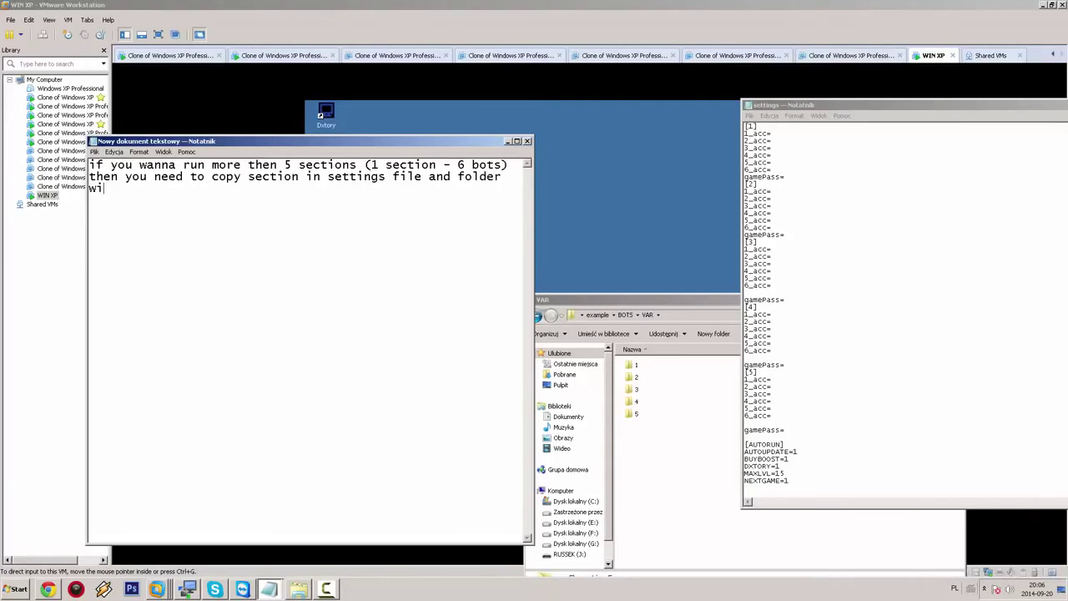
type("th files in VAR file like th")
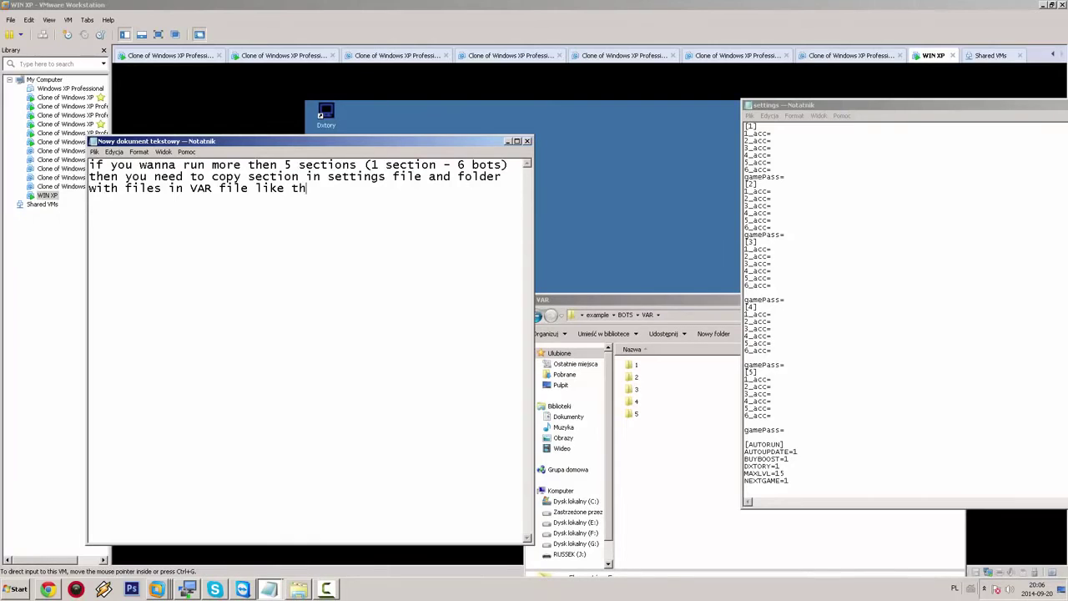
type("at")
- Duplicate section [5] of the settings file, from its heading to gamePass=, and insert the copy above [AUTORUN]
left_click(875, 276)
left_click_drag(786, 430, 746, 372)
key("ctrl+c")
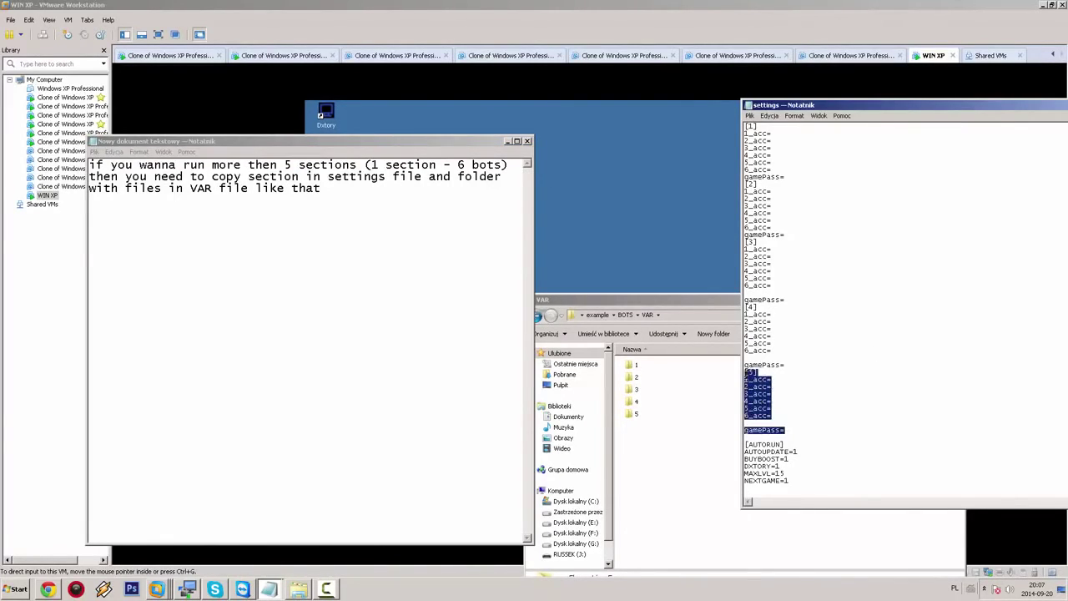
left_click(796, 429)
key("Return")
key("Return")
key("Return")
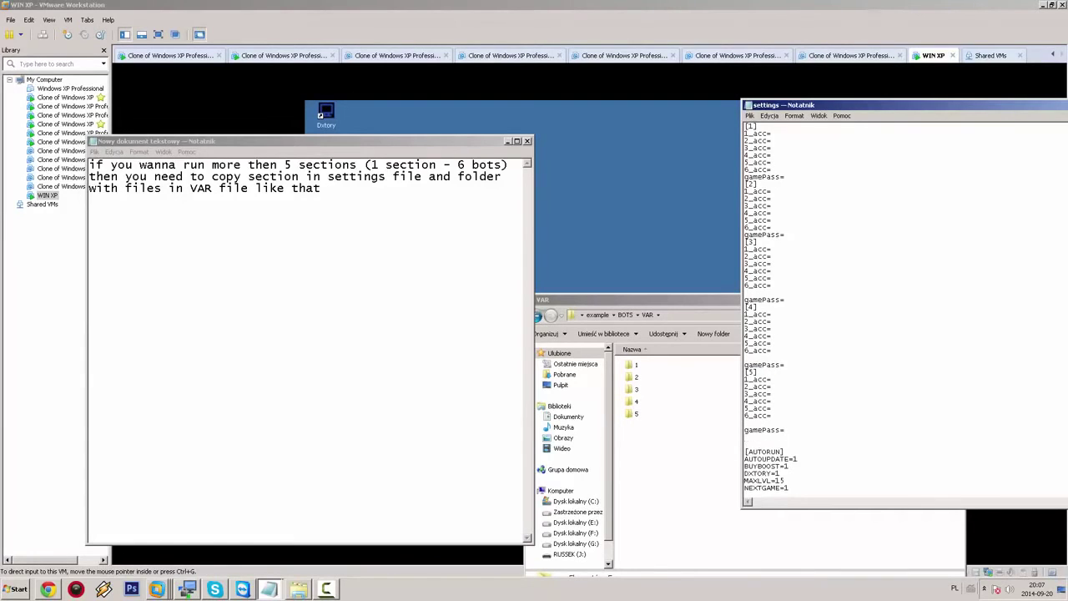
left_click(764, 449)
key("ctrl+v")
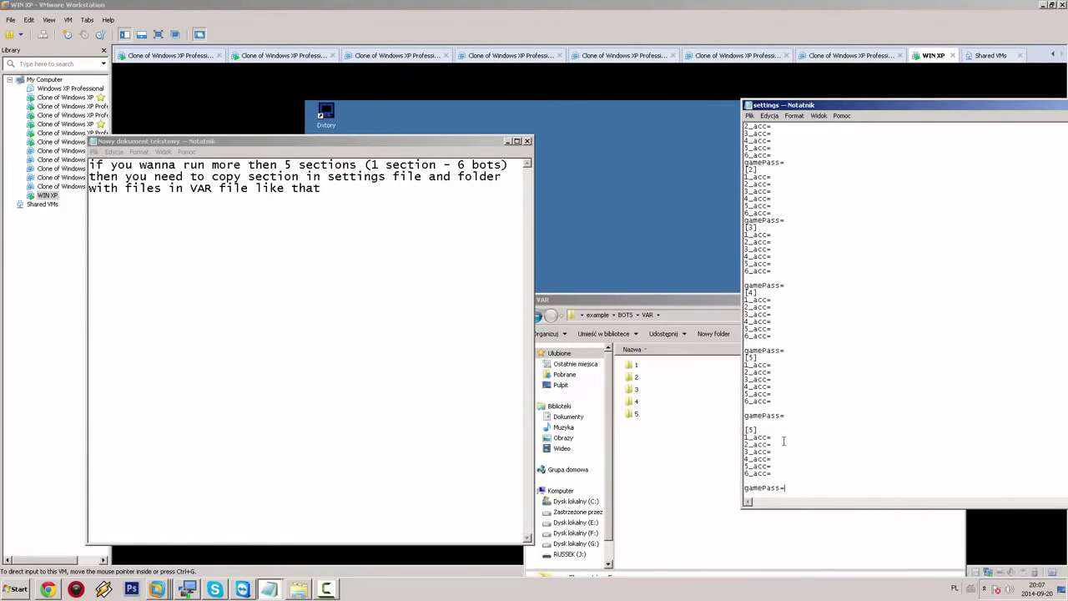
- Create a new folder named 6 in the VAR folder
left_click(652, 436)
right_click(642, 433)
mouse_move(684, 544)
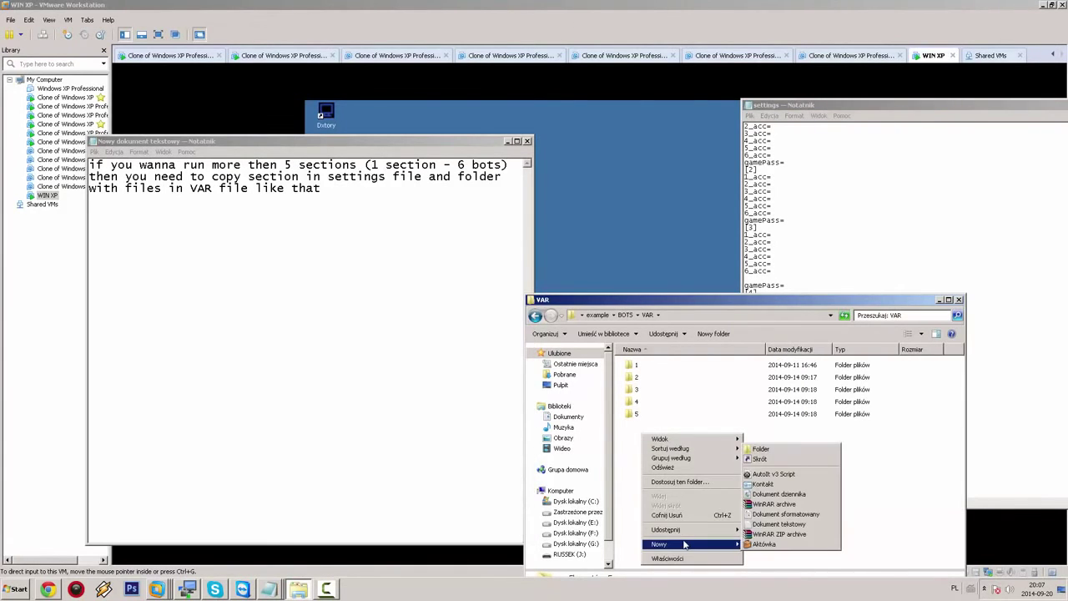
left_click(762, 450)
type("6")
left_click(741, 458)
- Copy the six configuration files from folder 5 of VAR into folder 6
double_click(641, 412)
left_click_drag(687, 455, 631, 361)
key("BackSpace")
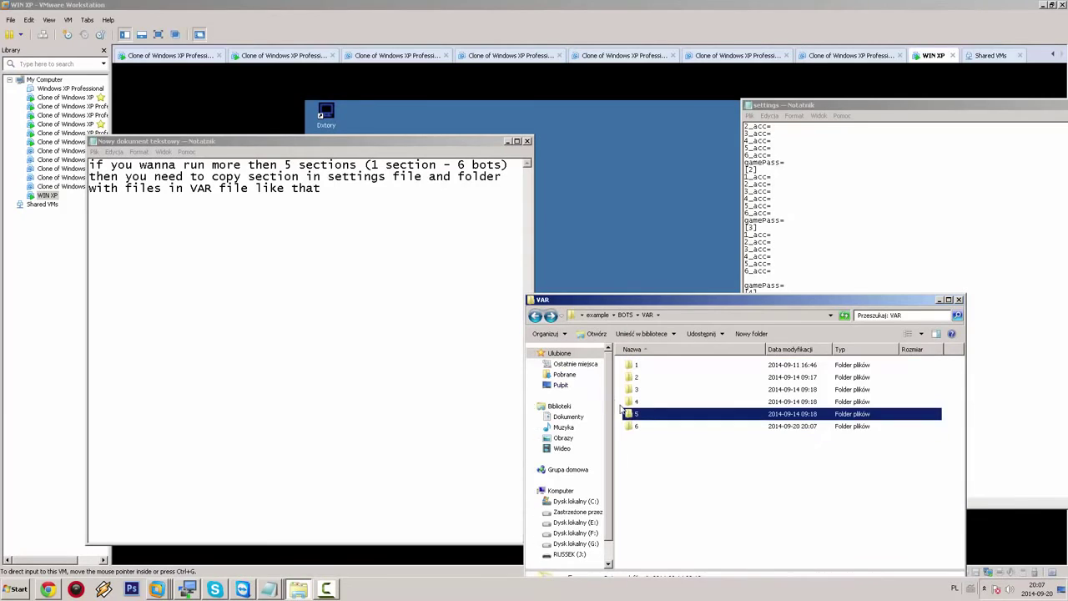
double_click(643, 426)
key("ctrl+v")
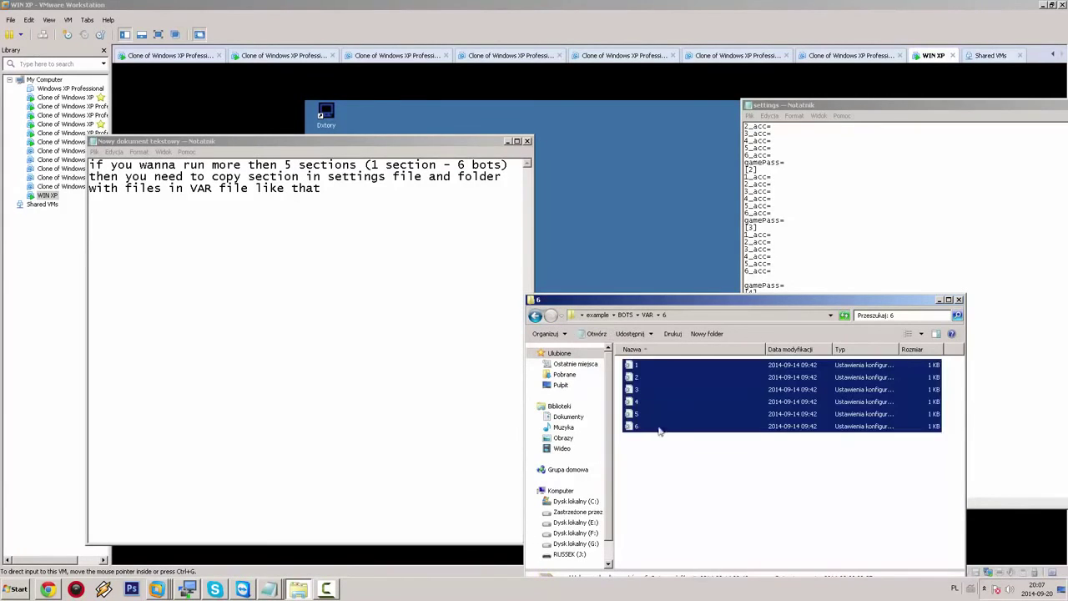
left_click(657, 445)
- Write "also you need rename" a few lines below the existing text in the note
left_click(412, 219)
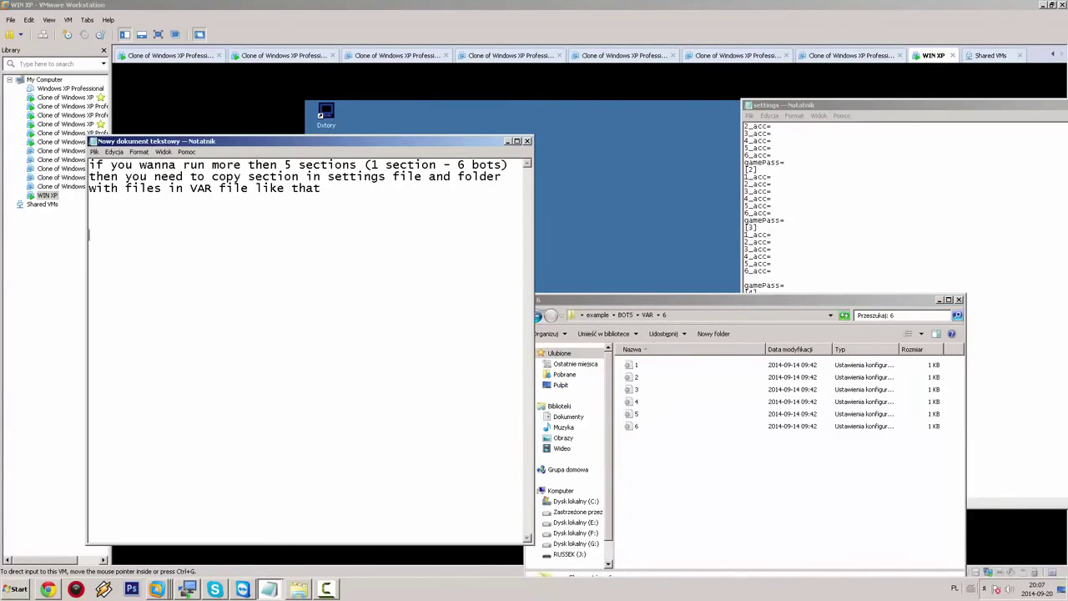
type("also you need rename")
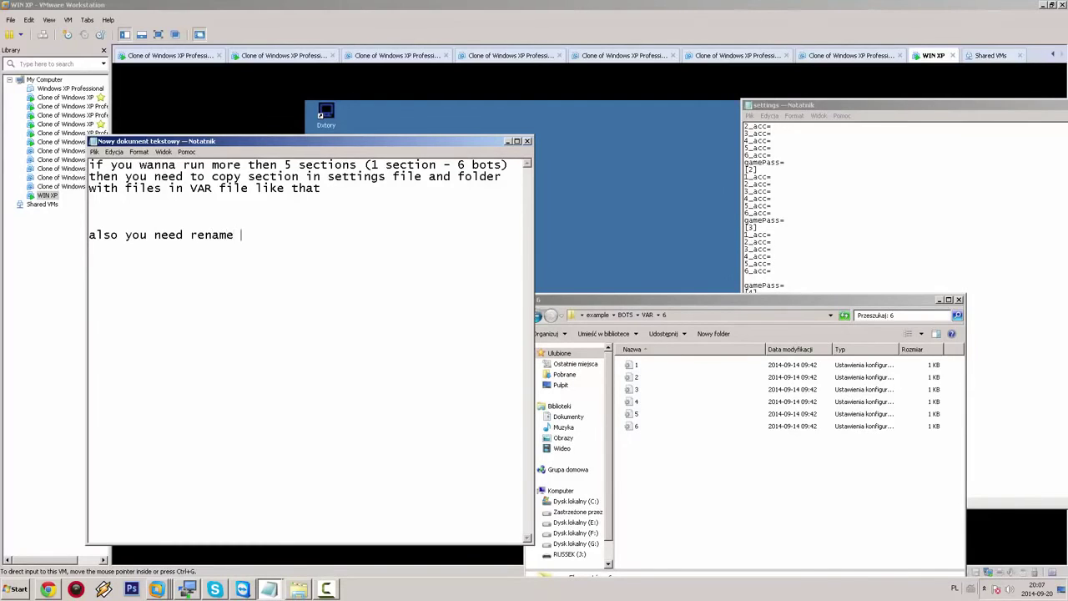